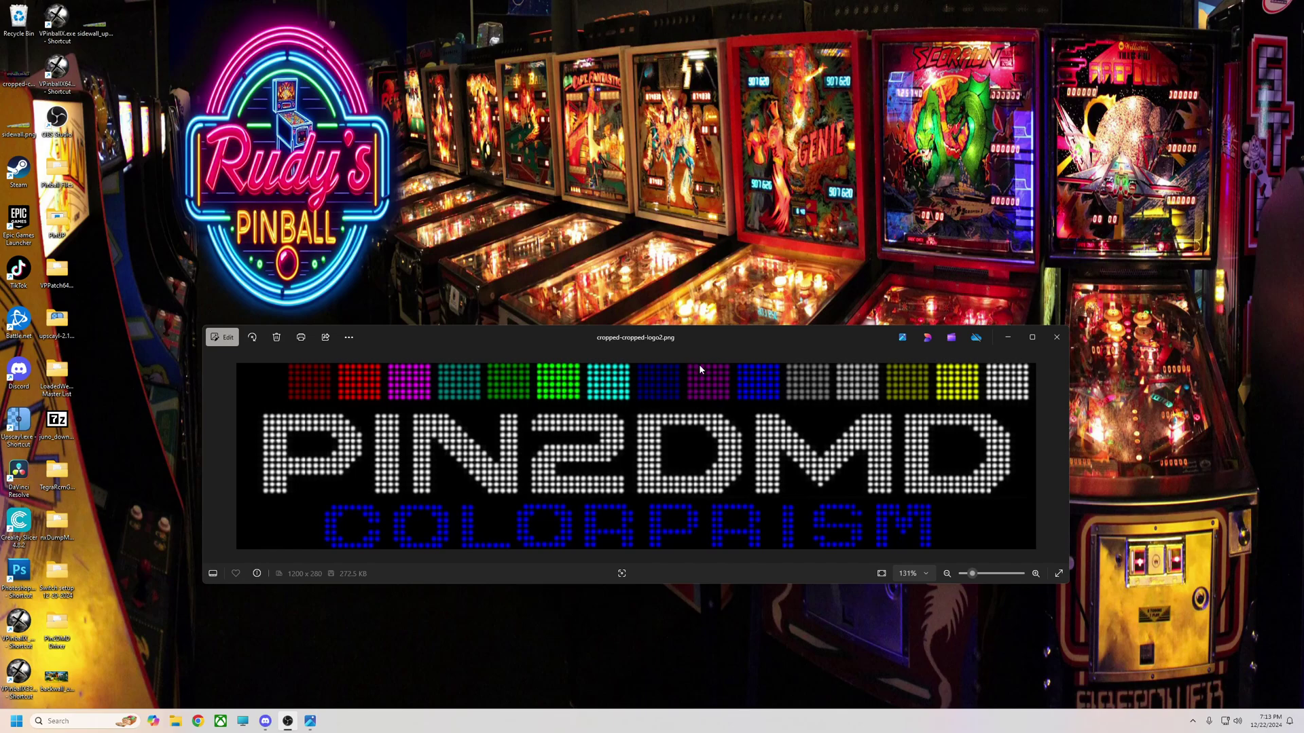
Quit Discord from the system tray and close the PIN2DMD ColorPrism logo image in Photos
{"action": "left_click", "coordinate": [1192, 721]}
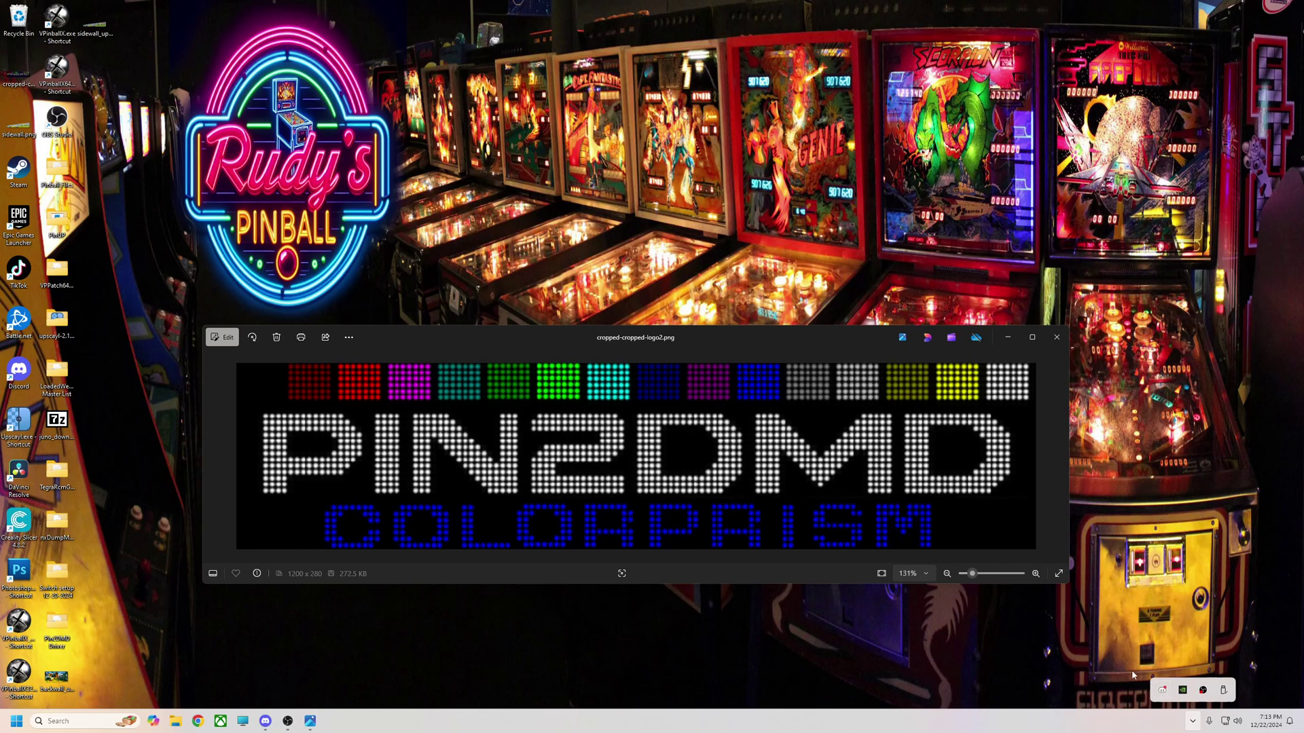
{"action": "right_click", "coordinate": [1199, 690]}
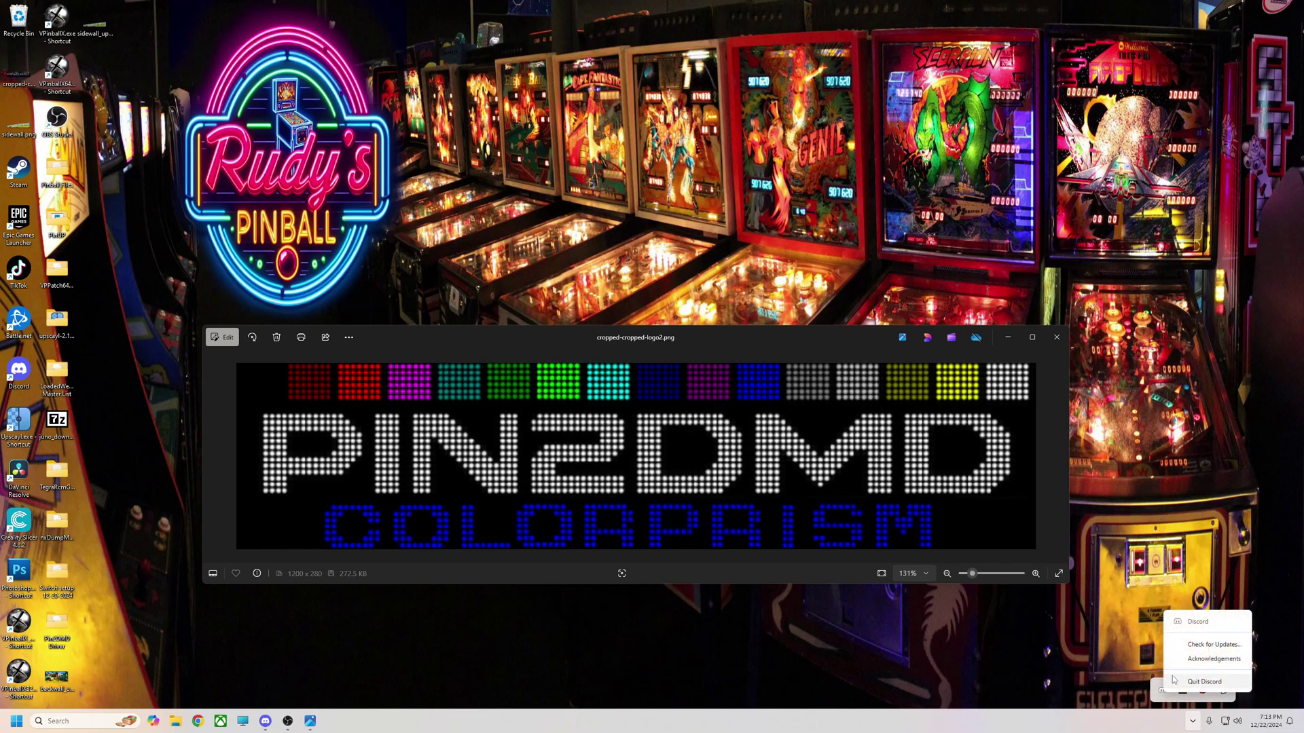
{"action": "left_click", "coordinate": [1204, 682]}
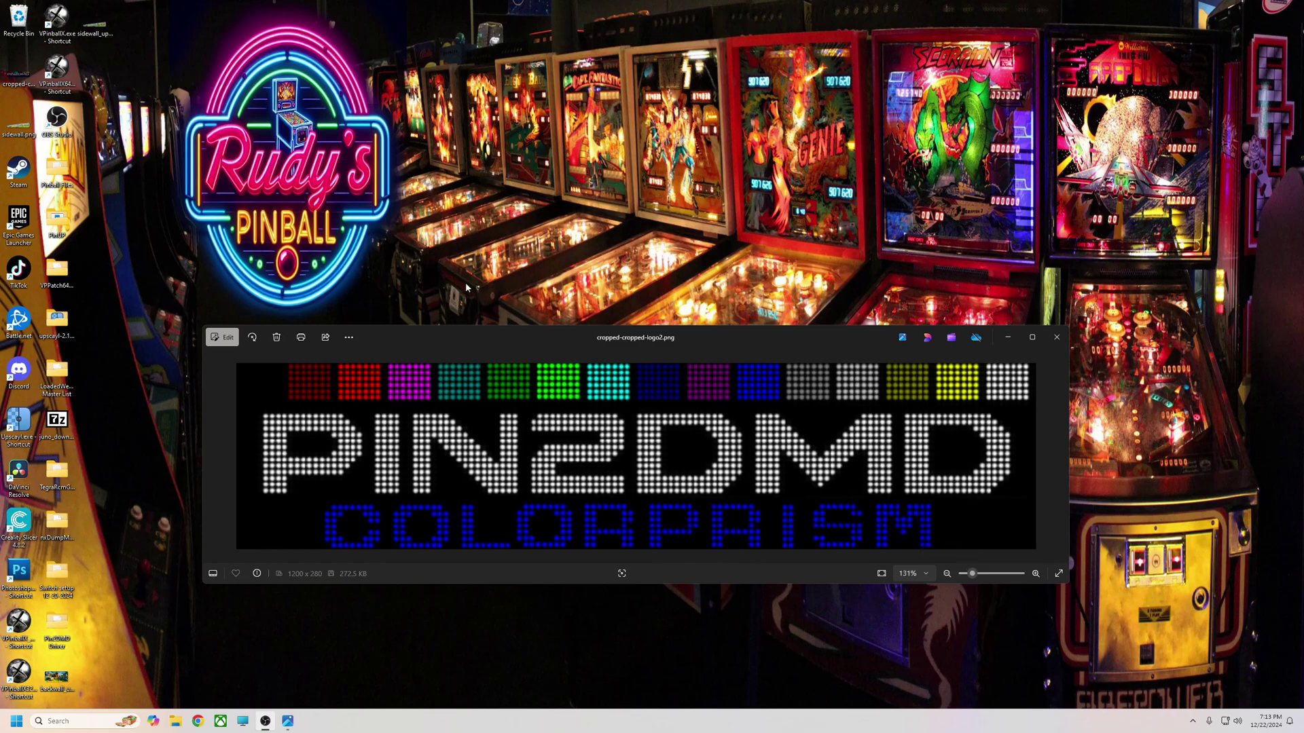
{"action": "left_click", "coordinate": [1054, 338]}
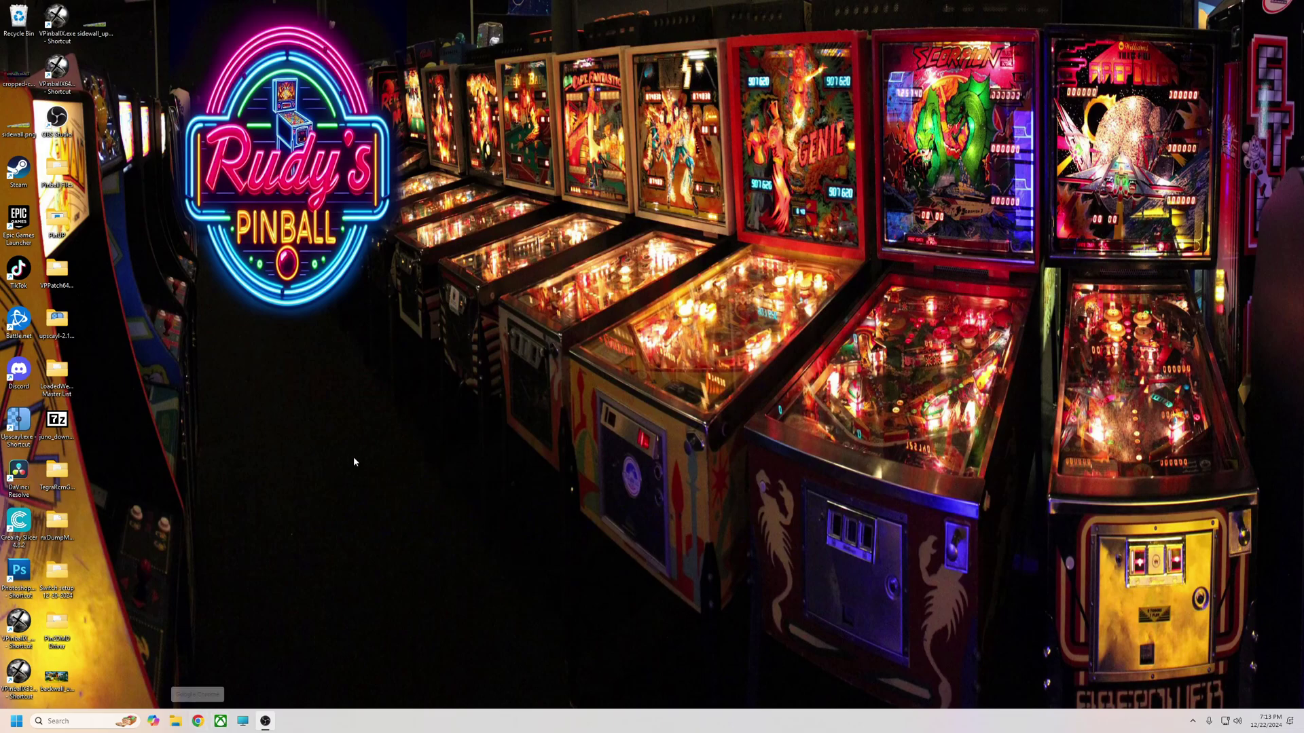
Download dmdext-v2.3.0-x64.zip from the freezy/dmd-extensions v2.3.0 GitHub release
{"action": "left_click", "coordinate": [198, 721]}
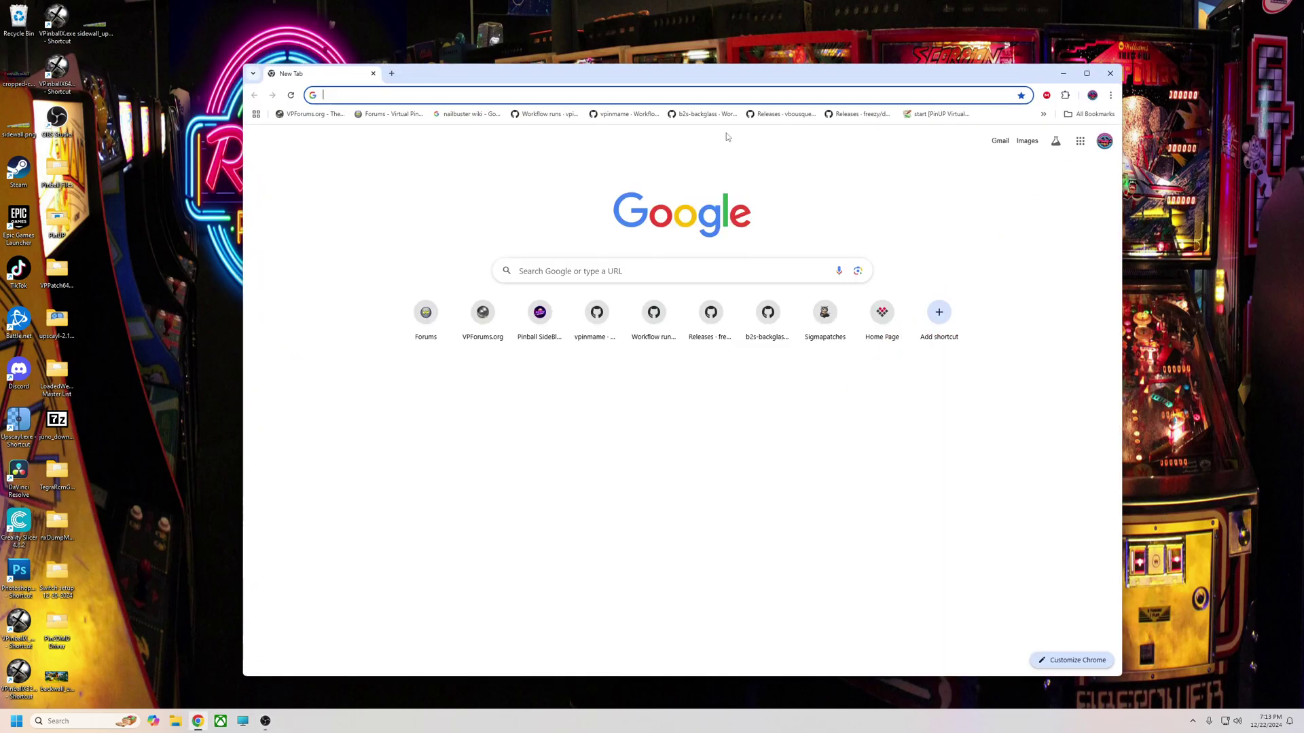
{"action": "left_click_drag", "start_coordinate": [718, 84], "coordinate": [785, 70]}
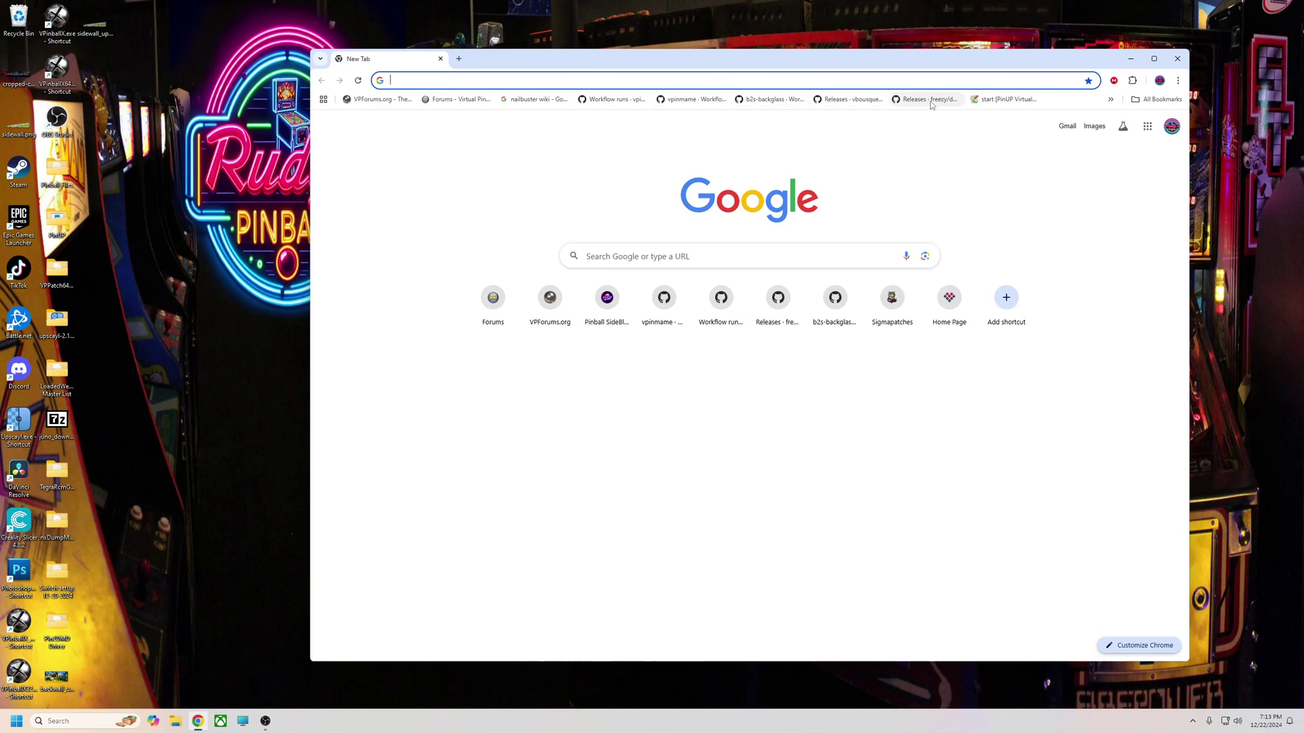
{"action": "left_click", "coordinate": [925, 99]}
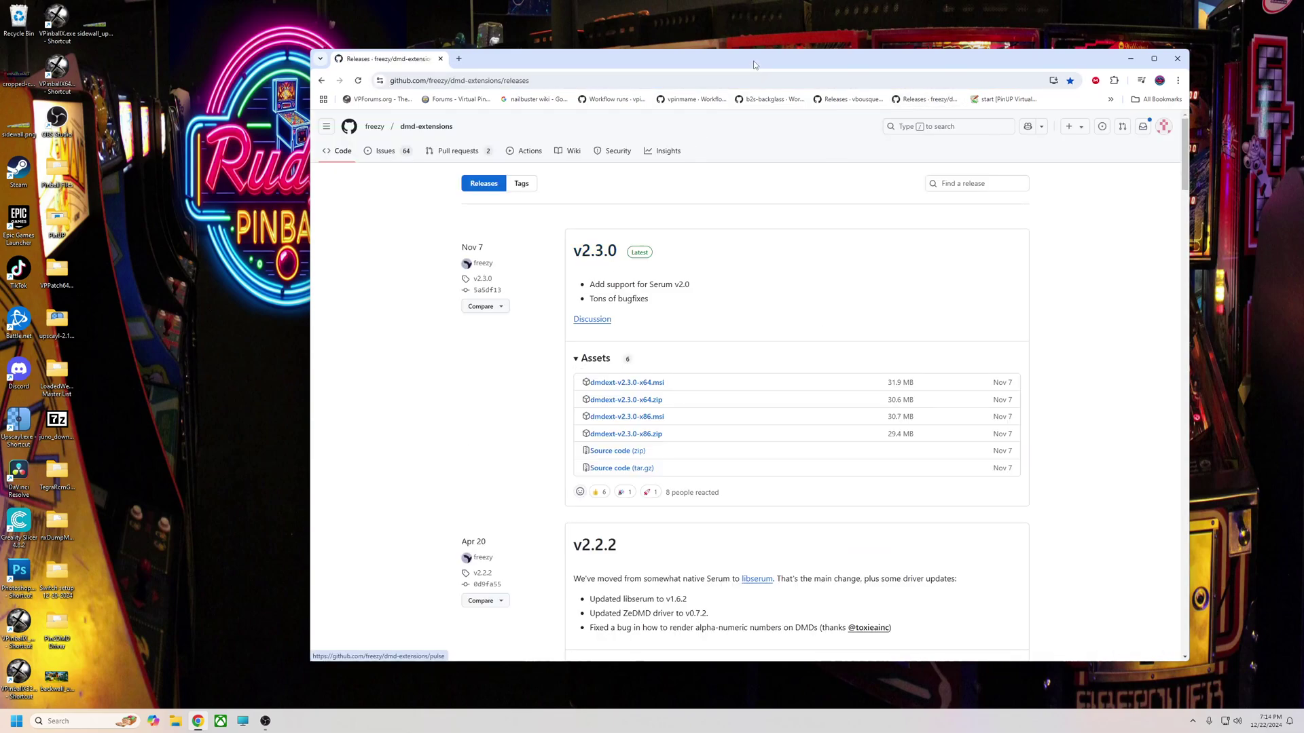
{"action": "left_click_drag", "start_coordinate": [747, 59], "coordinate": [848, 60]}
{"action": "left_click", "coordinate": [694, 237]}
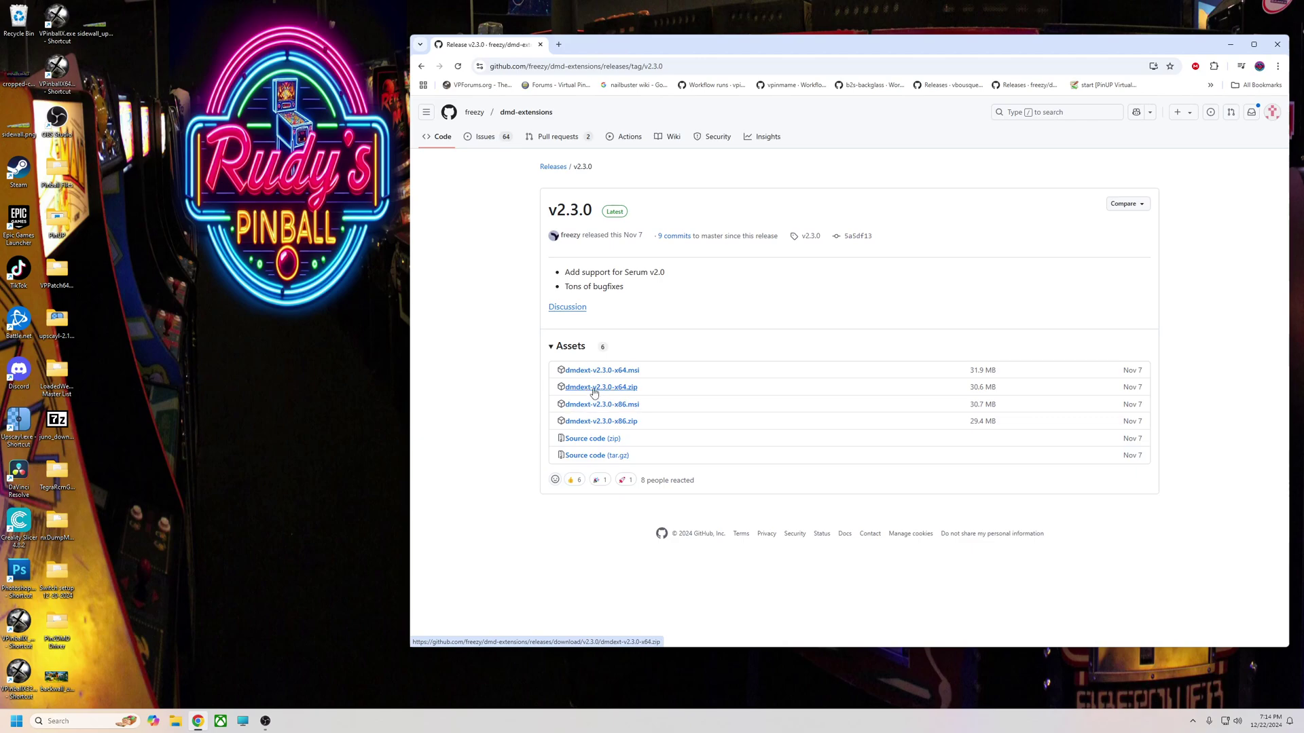
{"action": "left_click", "coordinate": [600, 387]}
Download and open dmdext-v2.3.0-x86.zip as well, then close Chrome
{"action": "left_click_drag", "start_coordinate": [823, 213], "coordinate": [349, 205]}
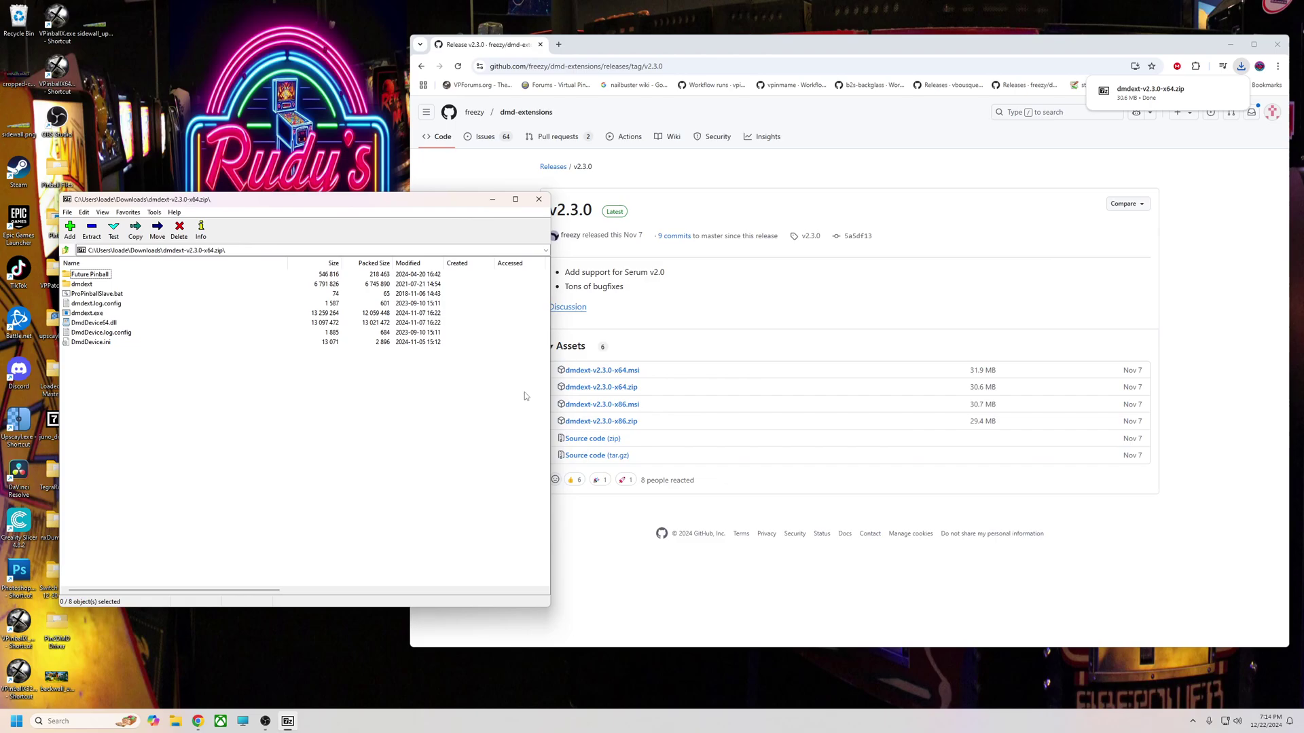
{"action": "left_click", "coordinate": [601, 422]}
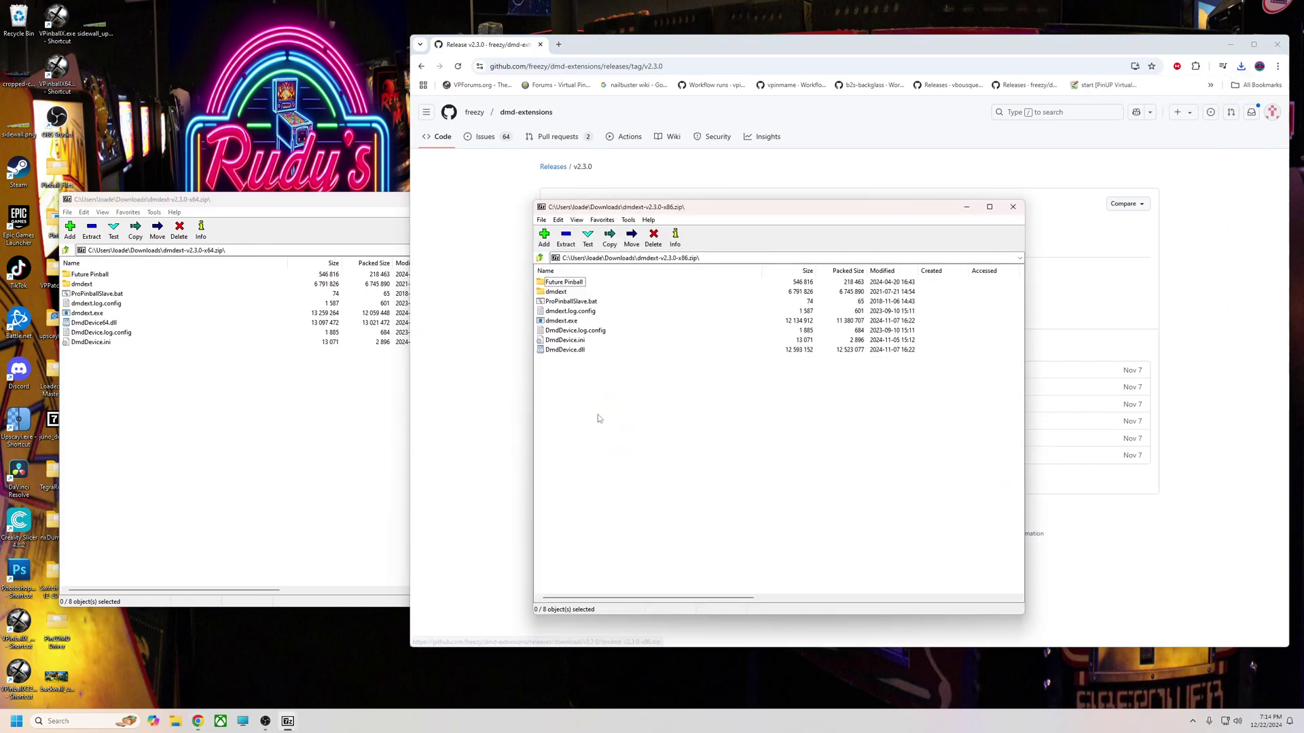
{"action": "left_click_drag", "start_coordinate": [747, 207], "coordinate": [348, 203]}
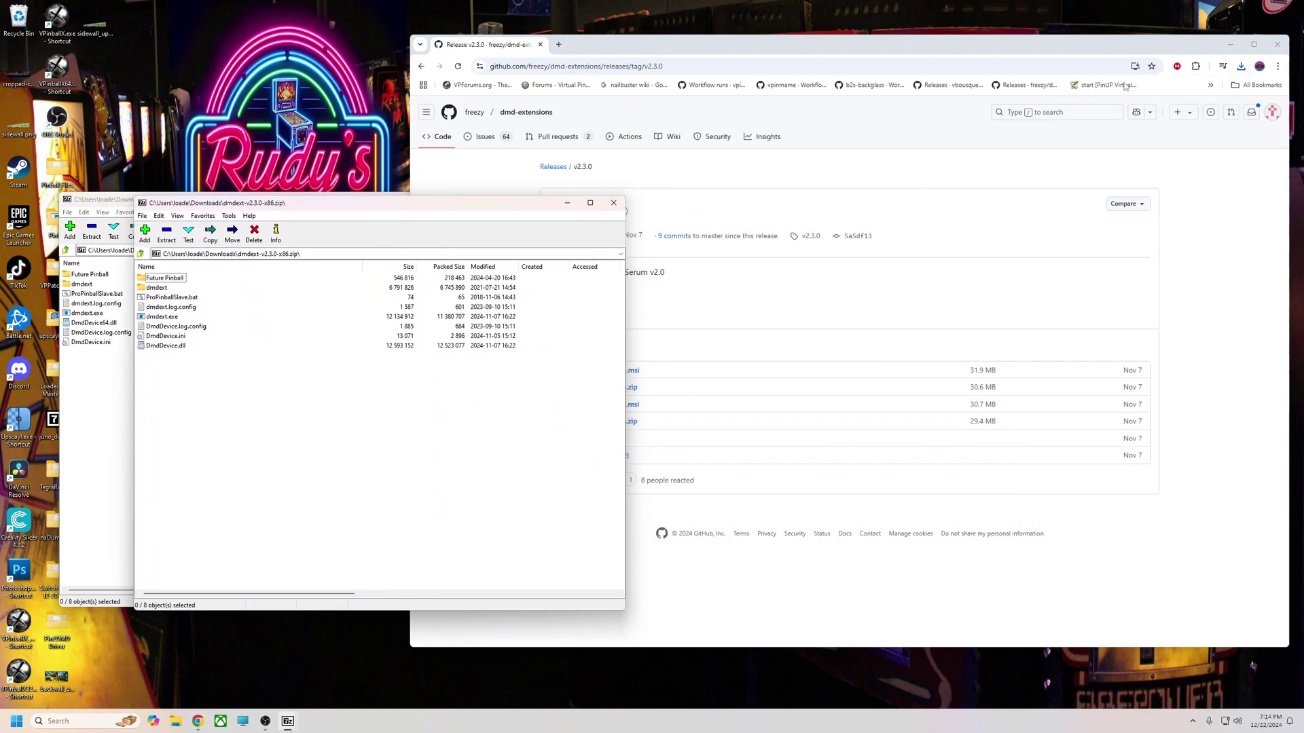
{"action": "left_click", "coordinate": [1275, 45]}
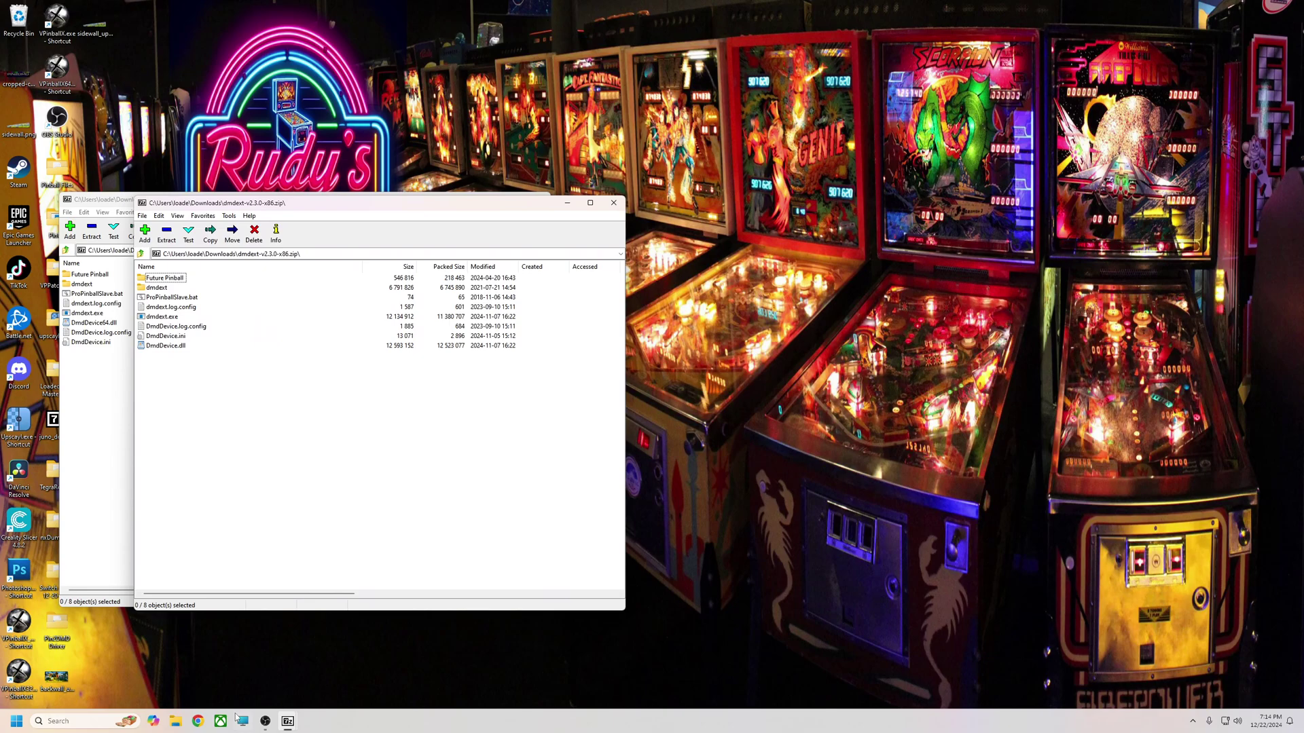
Open C:\vPinball\VisualPinball\VPinMAME in File Explorer beside the x86 archive
{"action": "key", "text": "super+e"}
{"action": "double_click", "coordinate": [774, 214]}
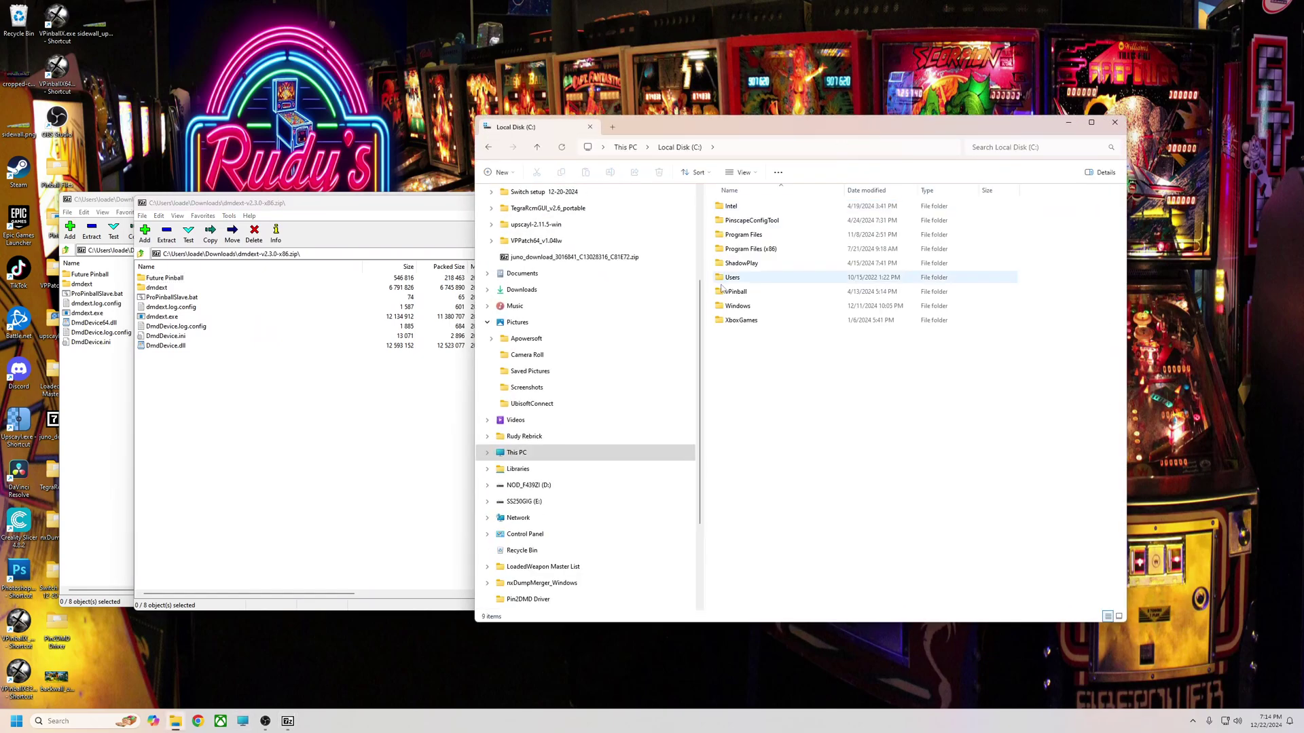
{"action": "double_click", "coordinate": [736, 291]}
{"action": "double_click", "coordinate": [744, 249]}
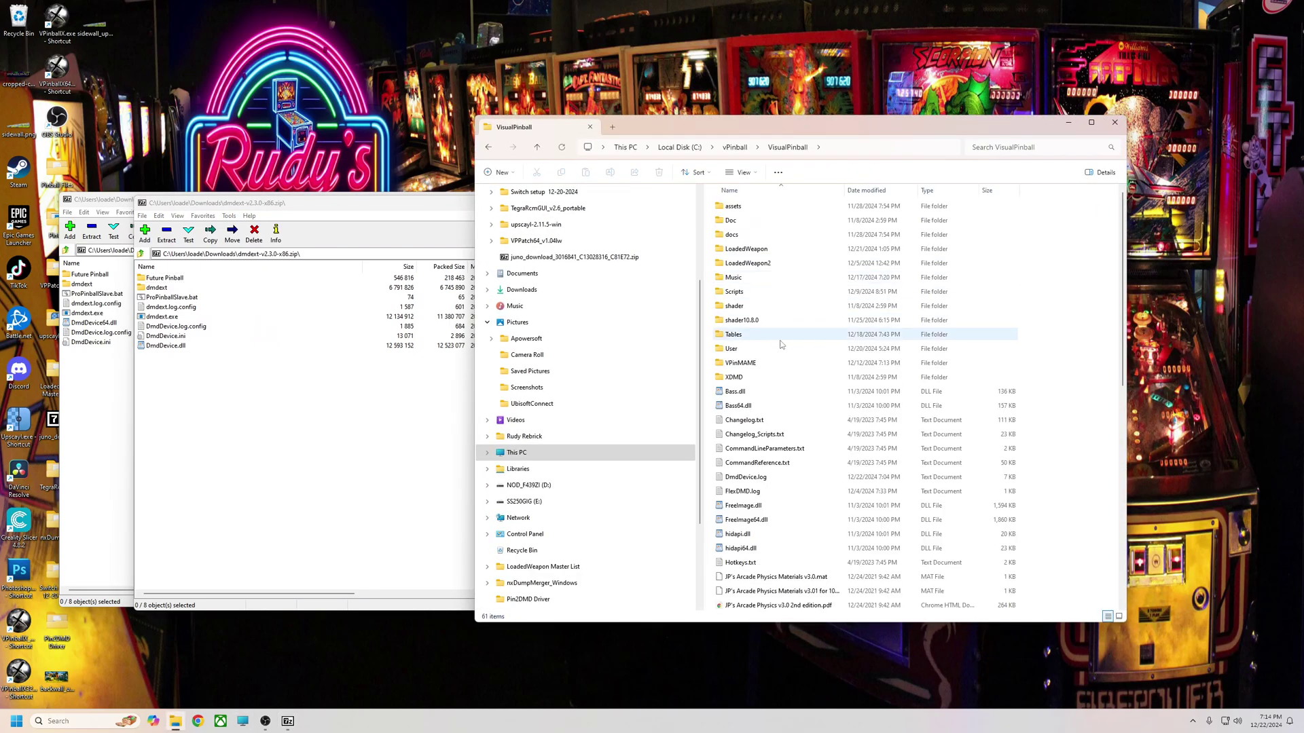
{"action": "left_click", "coordinate": [741, 363]}
{"action": "double_click", "coordinate": [741, 363]}
{"action": "left_click_drag", "start_coordinate": [883, 127], "coordinate": [990, 82]}
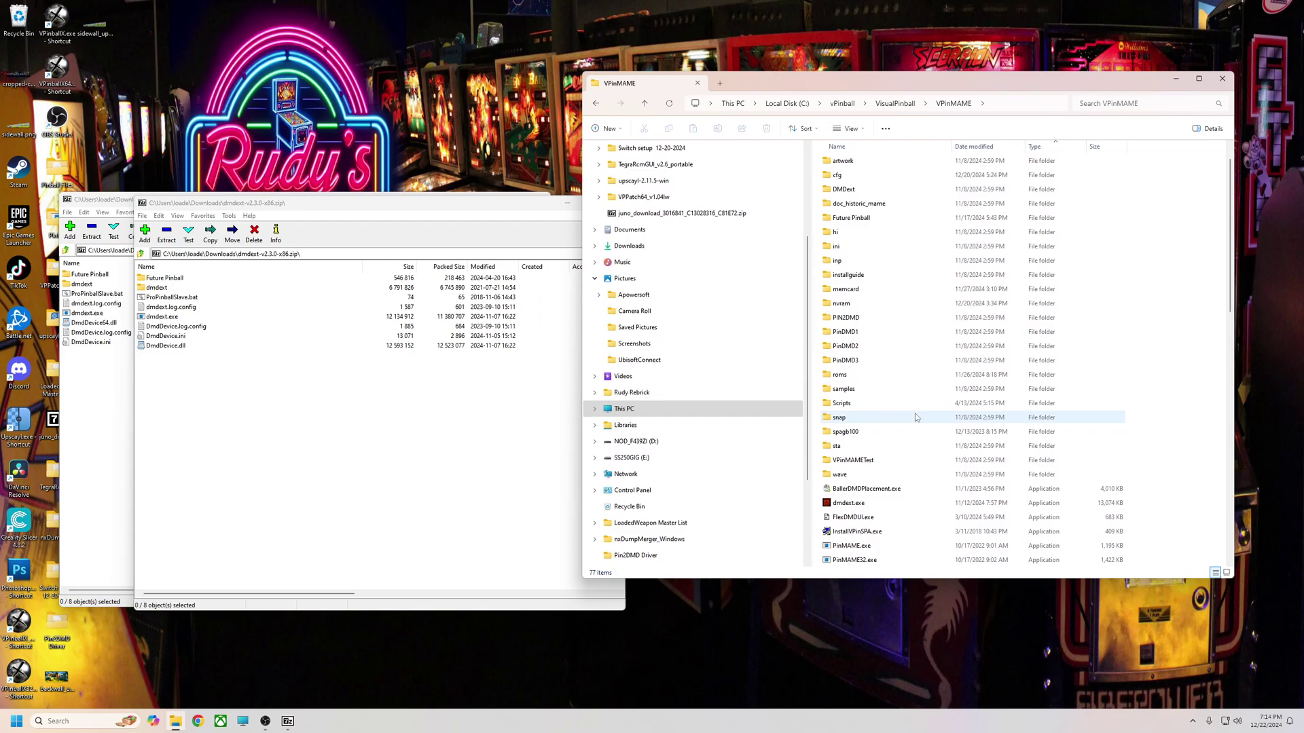
{"action": "left_click_drag", "start_coordinate": [314, 201], "coordinate": [429, 170]}
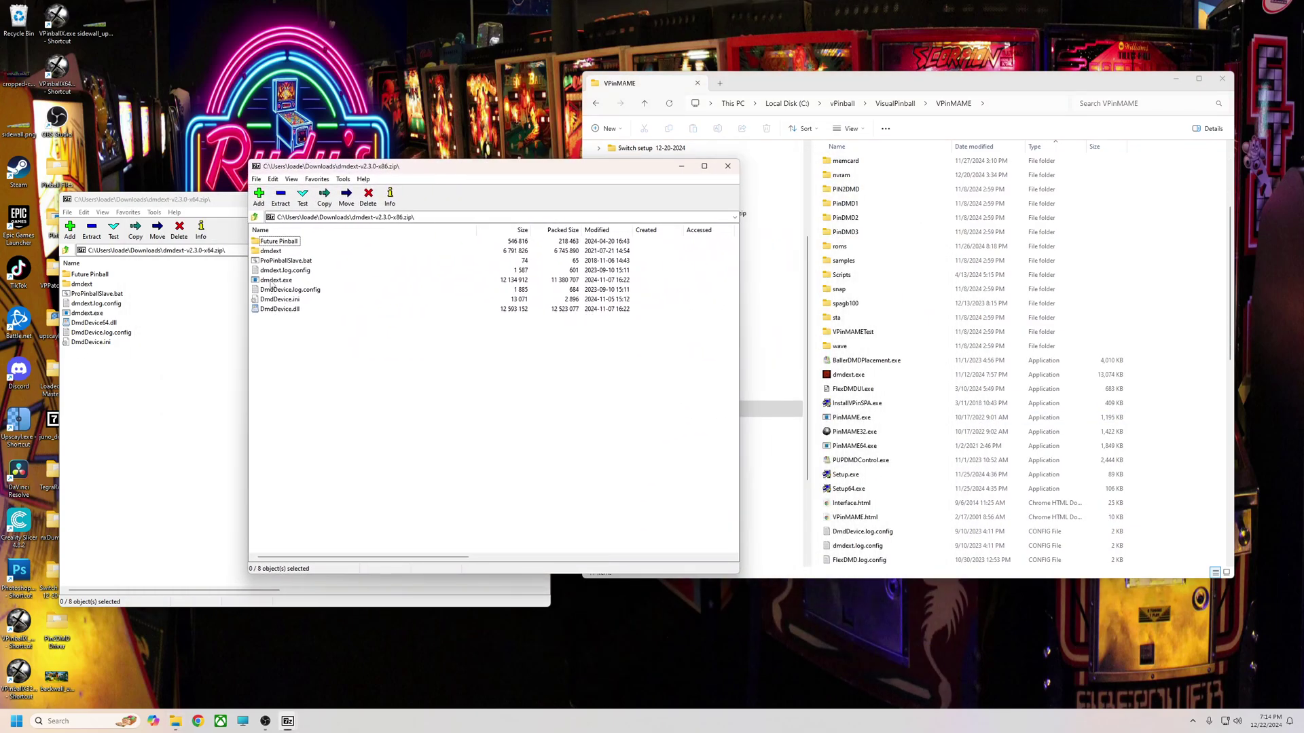
Copy DmdDevice.dll from the x86 archive into VPinMAME, replacing the old file
{"action": "left_click", "coordinate": [268, 282]}
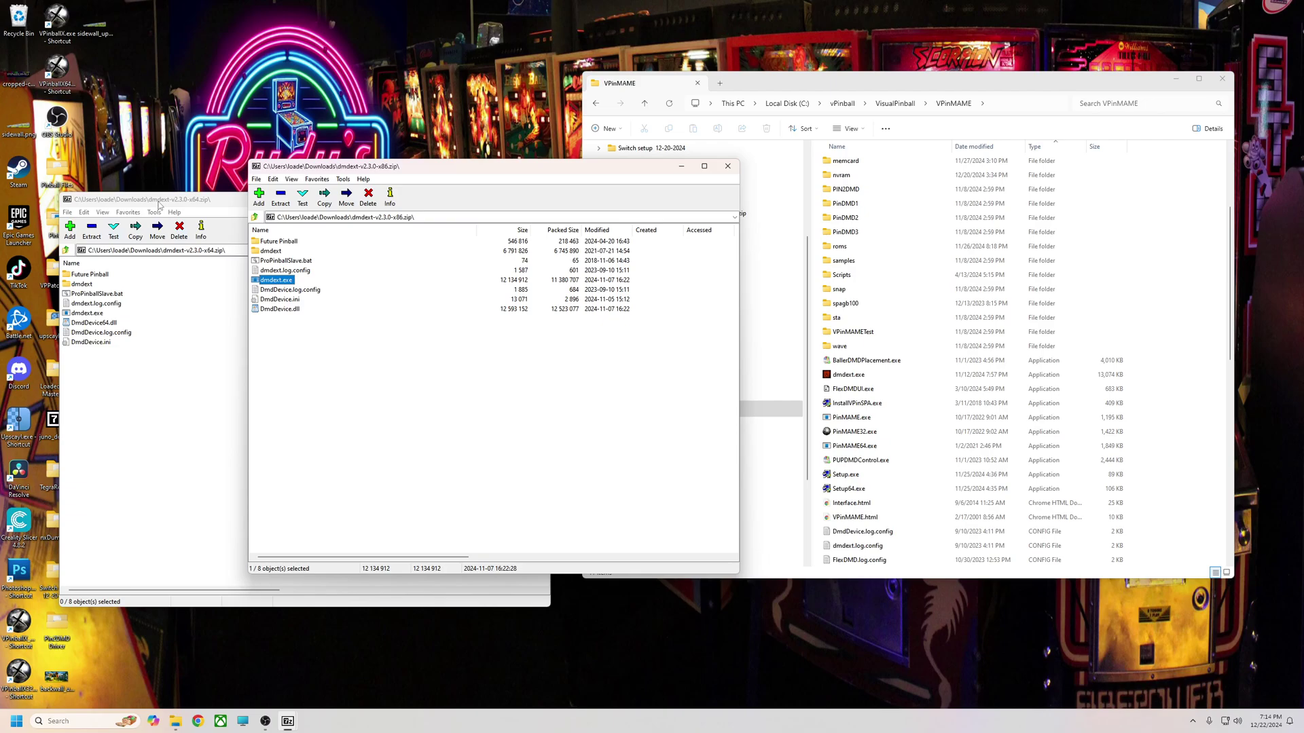
{"action": "left_click", "coordinate": [294, 371]}
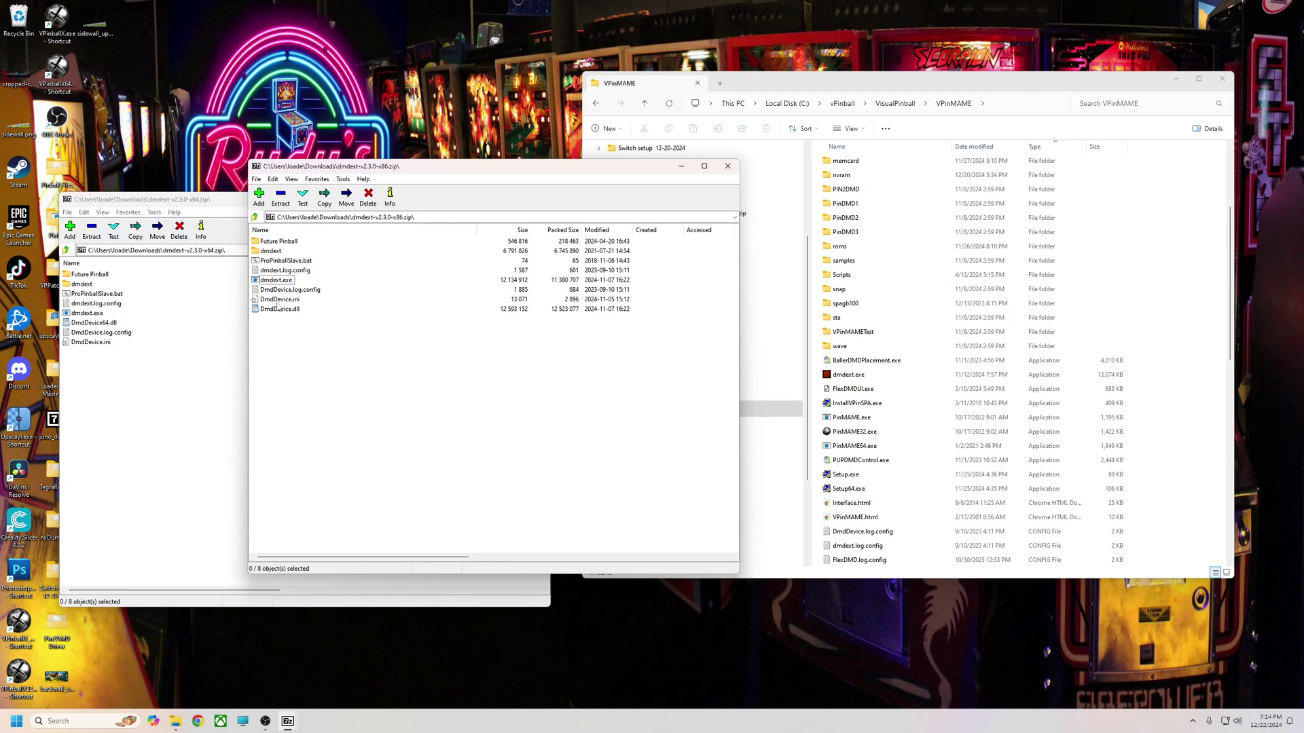
{"action": "left_click", "coordinate": [275, 310]}
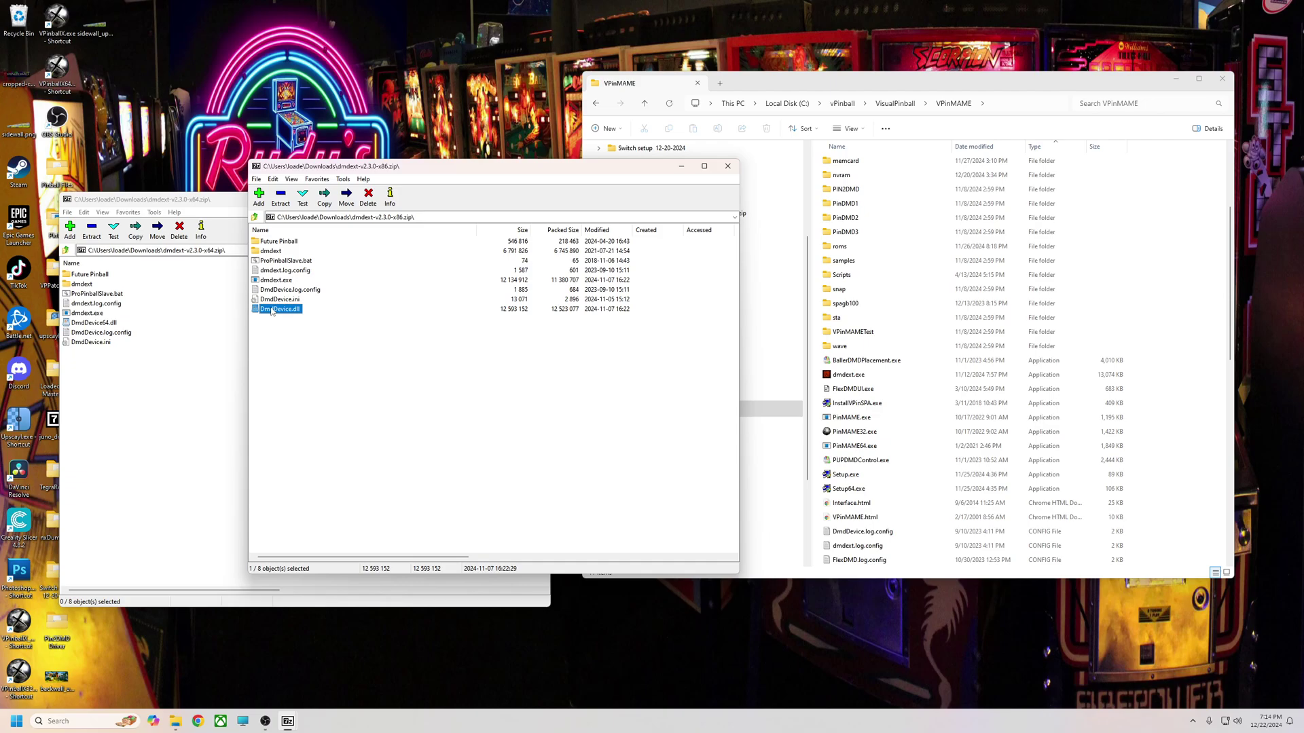
{"action": "left_click_drag", "start_coordinate": [273, 311], "coordinate": [1190, 489]}
{"action": "left_click", "coordinate": [268, 277]}
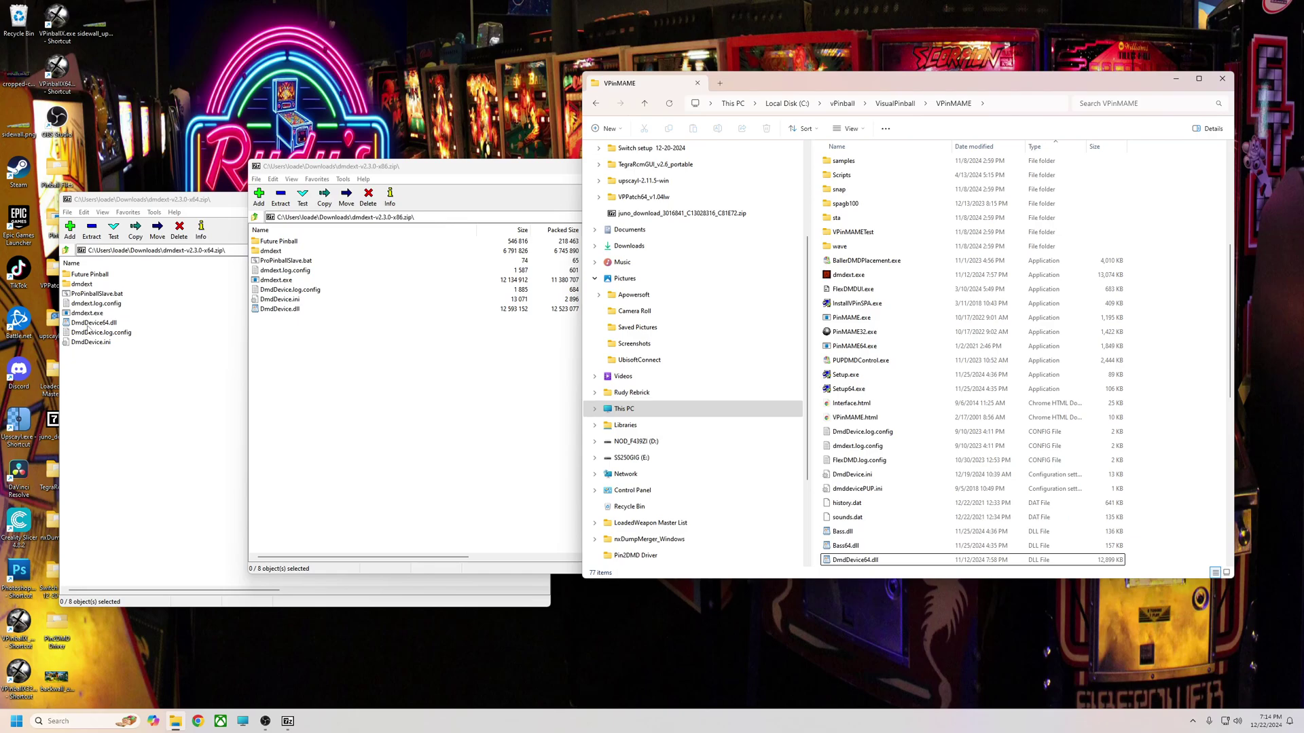
Copy dmdext.exe and DmdDevice64.dll from the x64 archive into VPinMAME
{"action": "left_click_drag", "start_coordinate": [209, 204], "coordinate": [396, 215]}
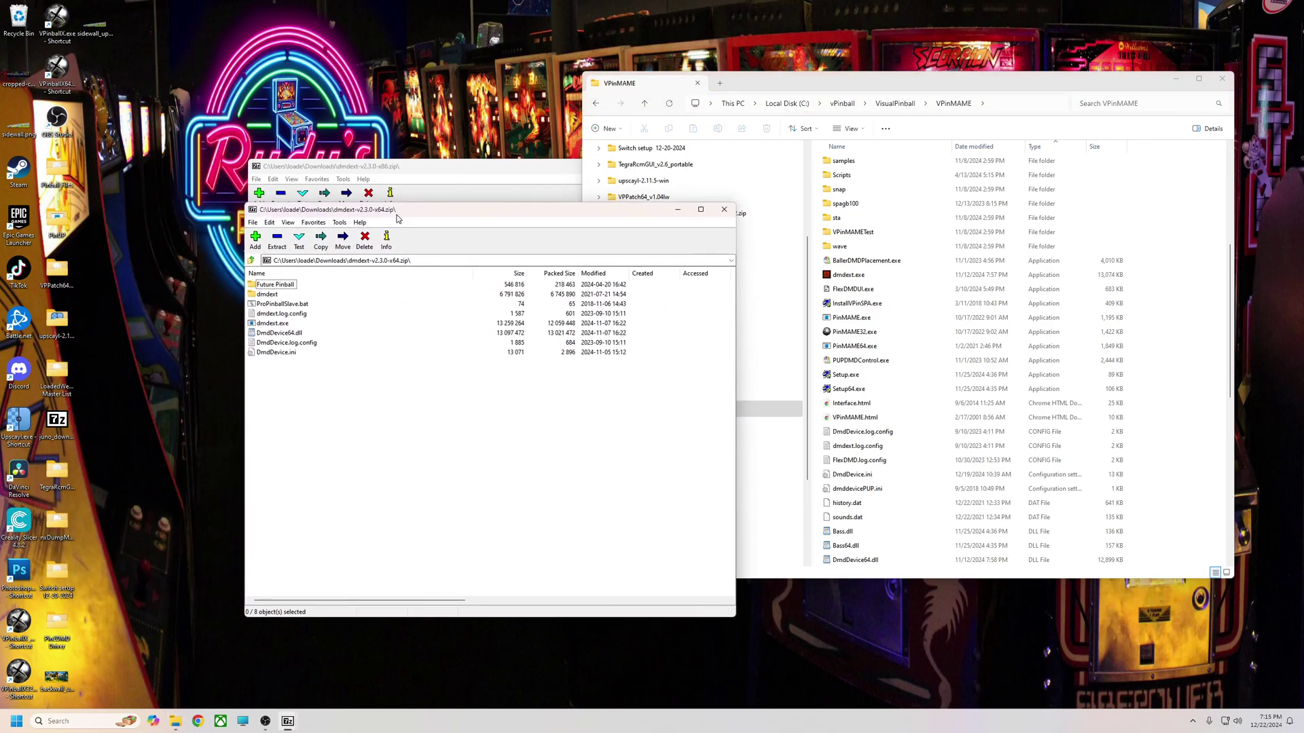
{"action": "left_click", "coordinate": [271, 324]}
{"action": "key", "text": "shift+Down"}
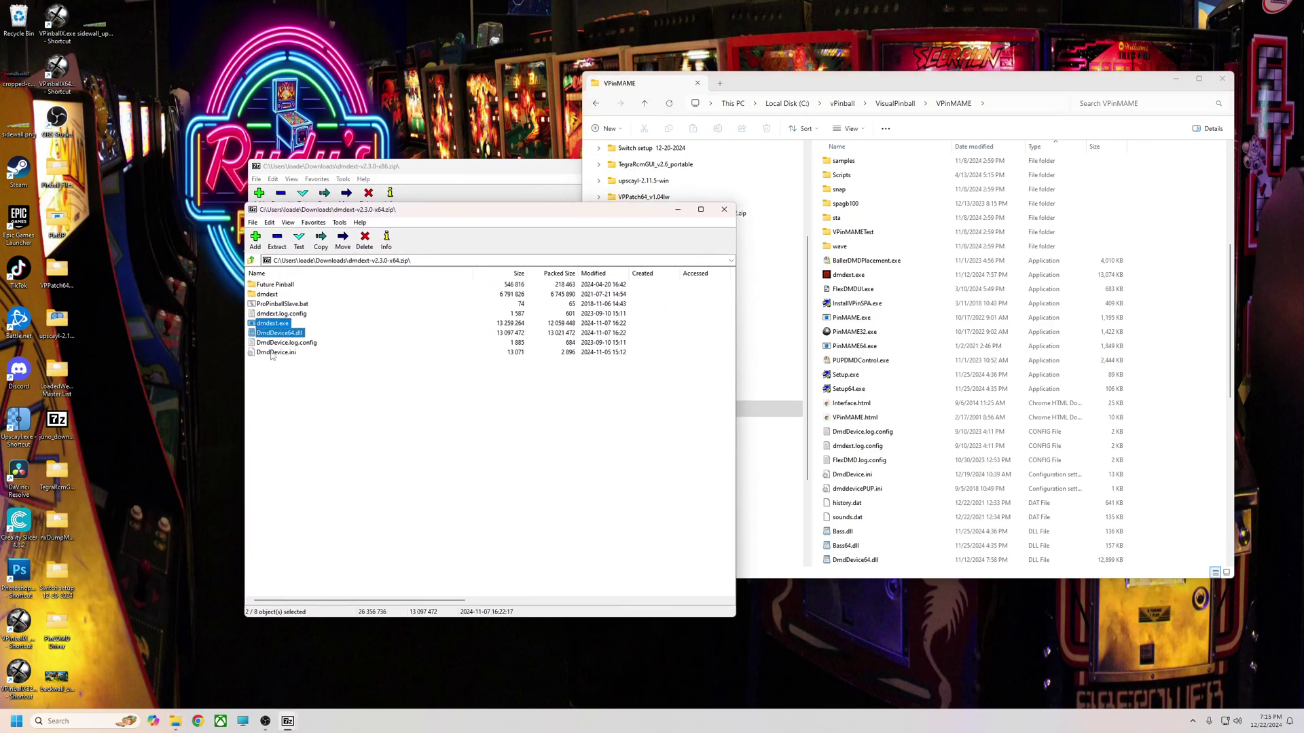
{"action": "left_click_drag", "start_coordinate": [281, 334], "coordinate": [1178, 444]}
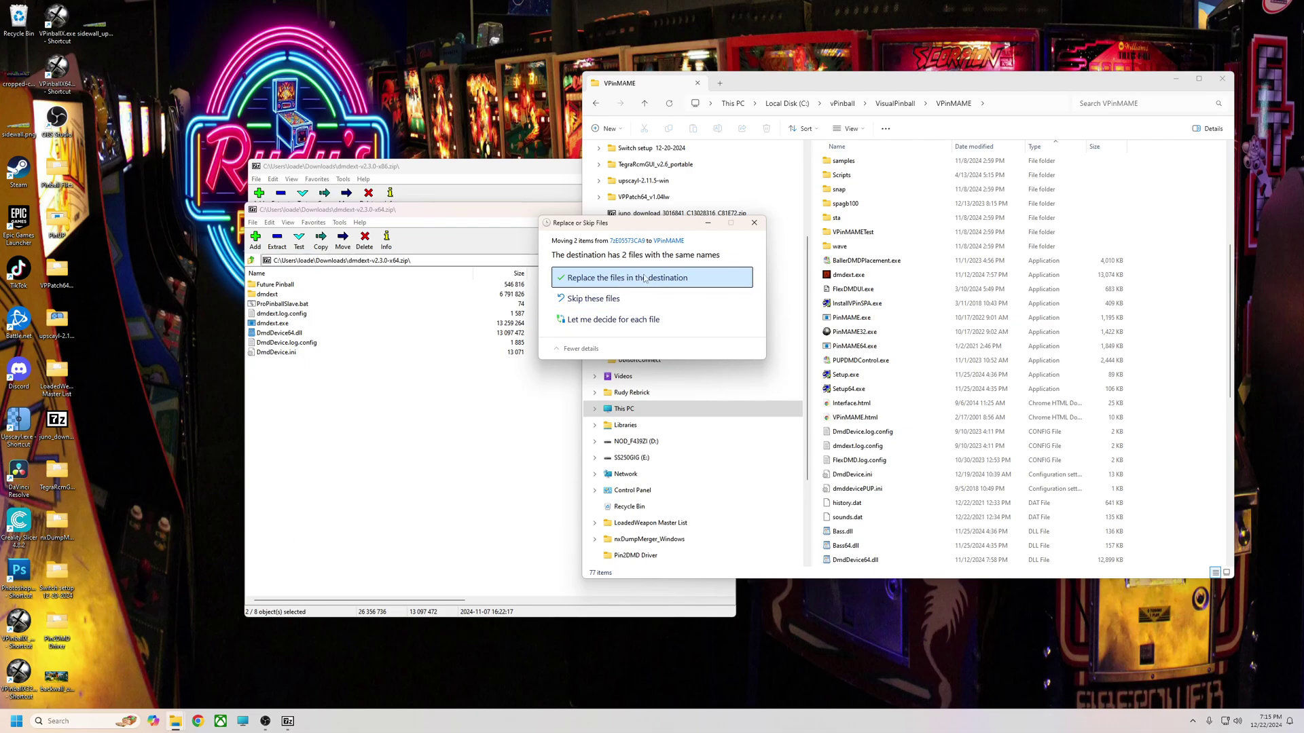
{"action": "left_click", "coordinate": [616, 279]}
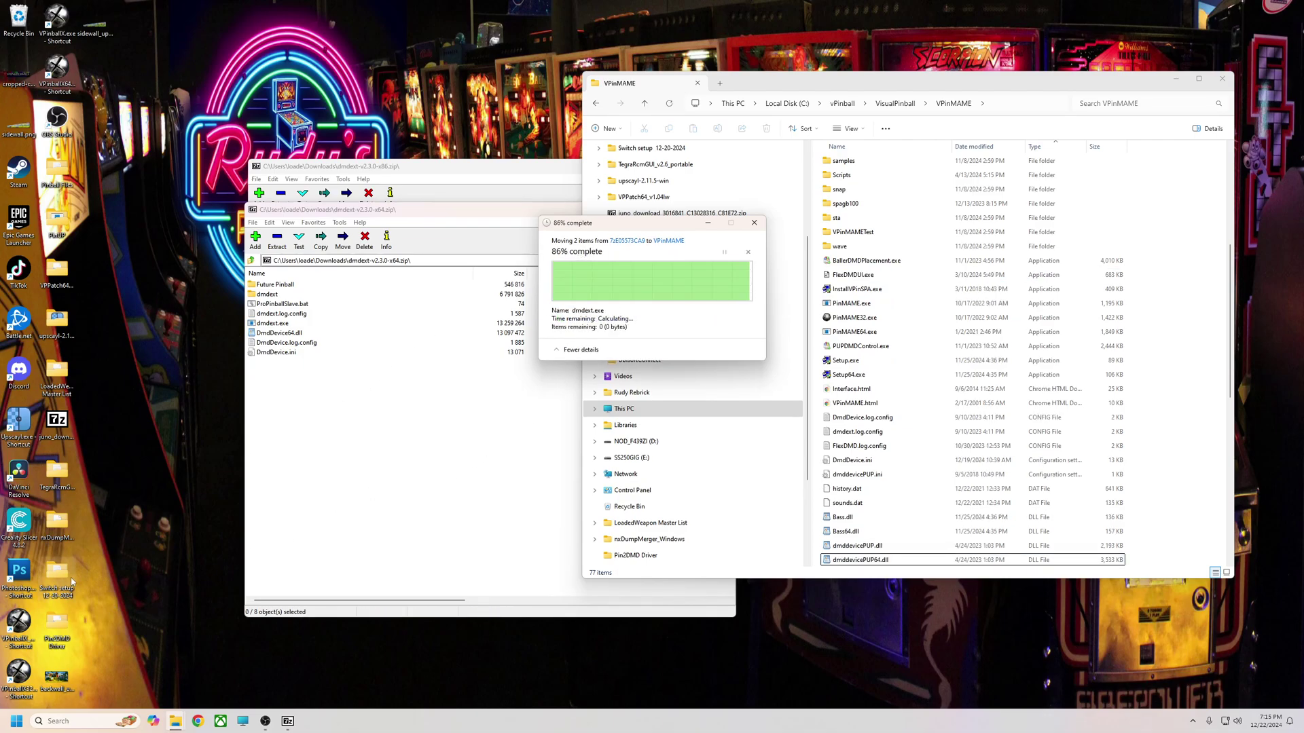
{"action": "double_click", "coordinate": [56, 625]}
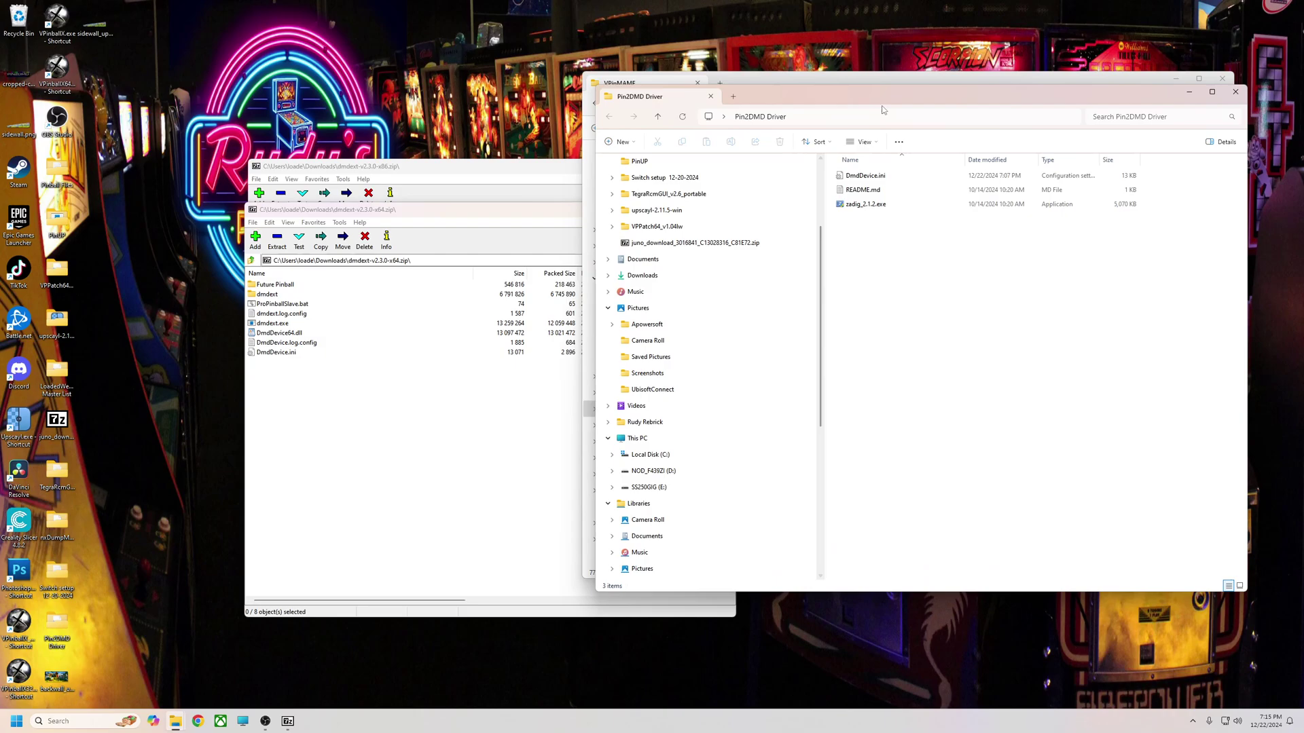
{"action": "left_click_drag", "start_coordinate": [882, 109], "coordinate": [664, 208]}
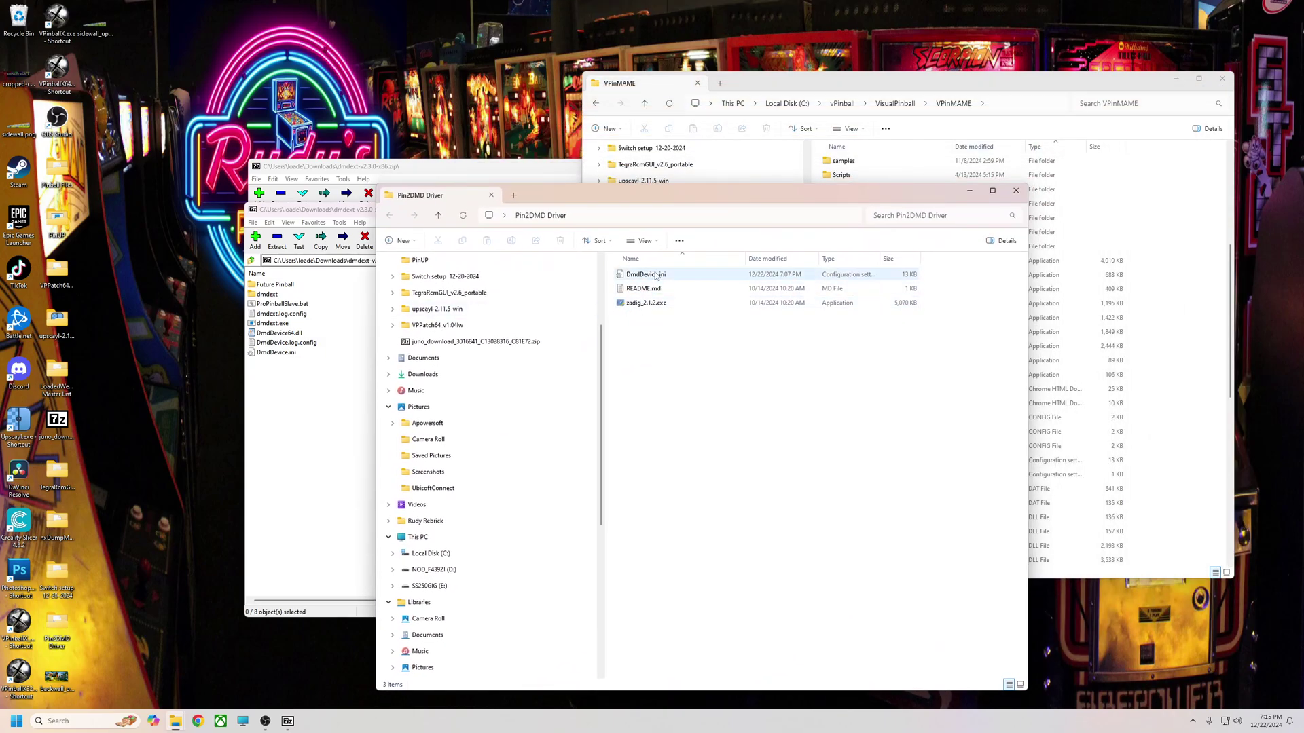
{"action": "left_click", "coordinate": [656, 275]}
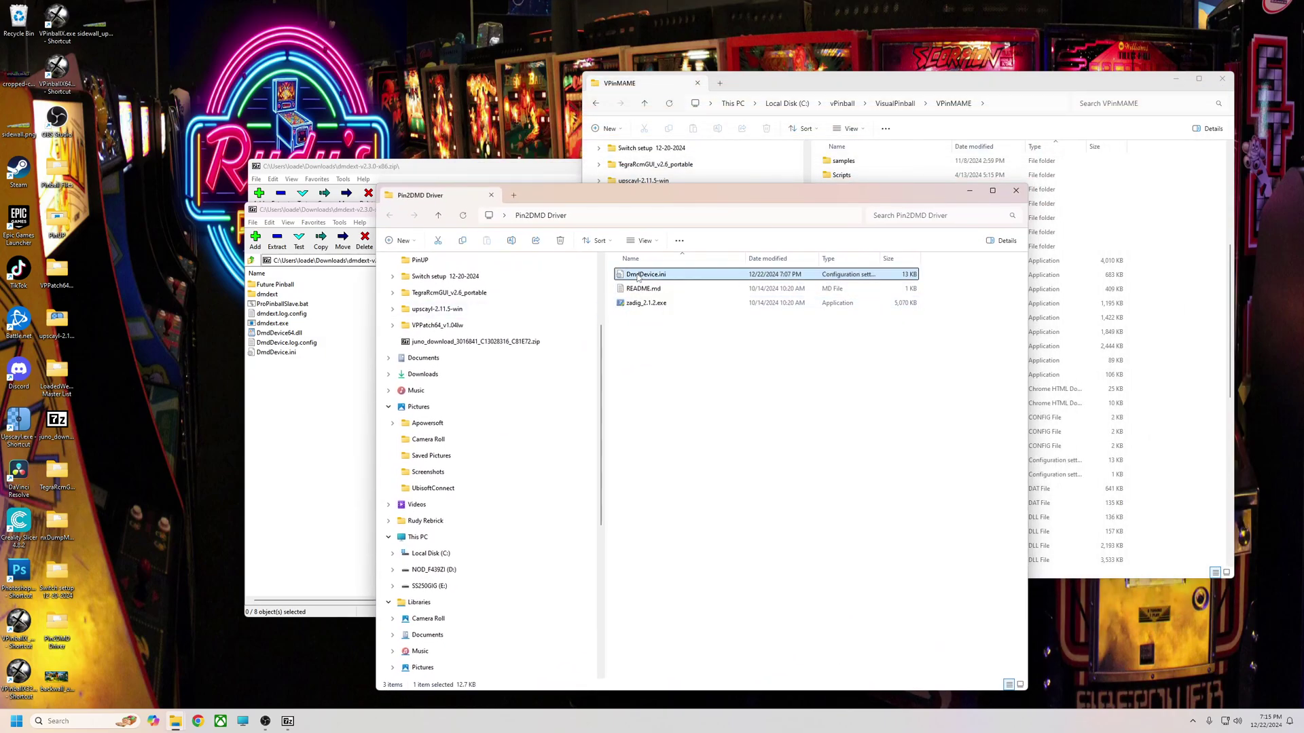
{"action": "left_click_drag", "start_coordinate": [646, 195], "coordinate": [373, 134]}
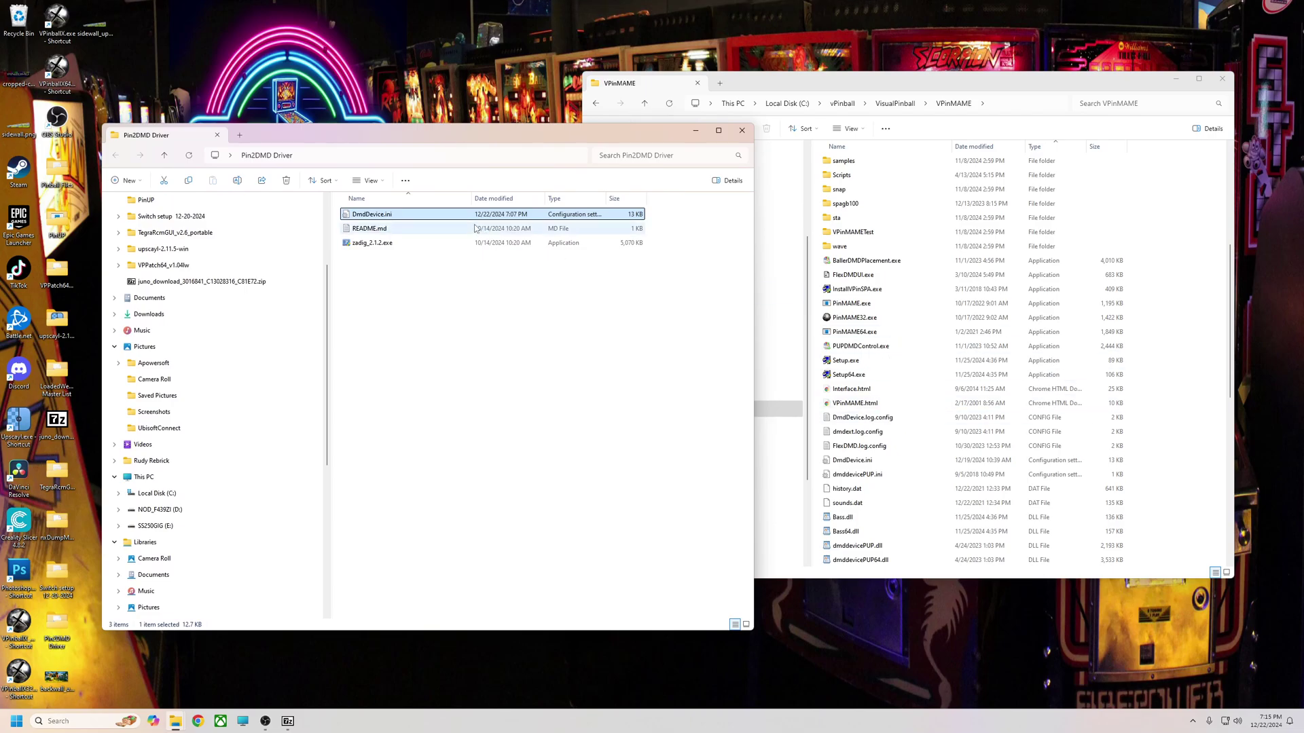
{"action": "left_click_drag", "start_coordinate": [459, 136], "coordinate": [630, 174]}
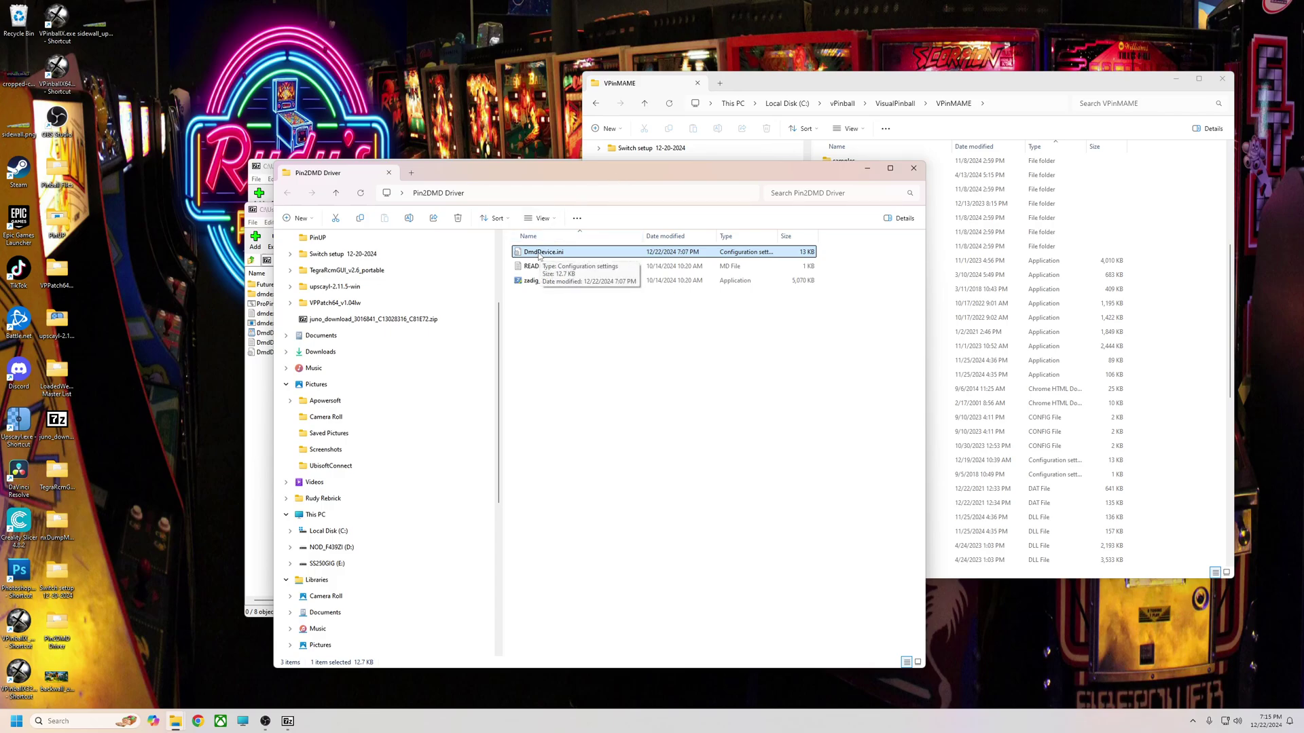
{"action": "left_click_drag", "start_coordinate": [598, 173], "coordinate": [550, 185]}
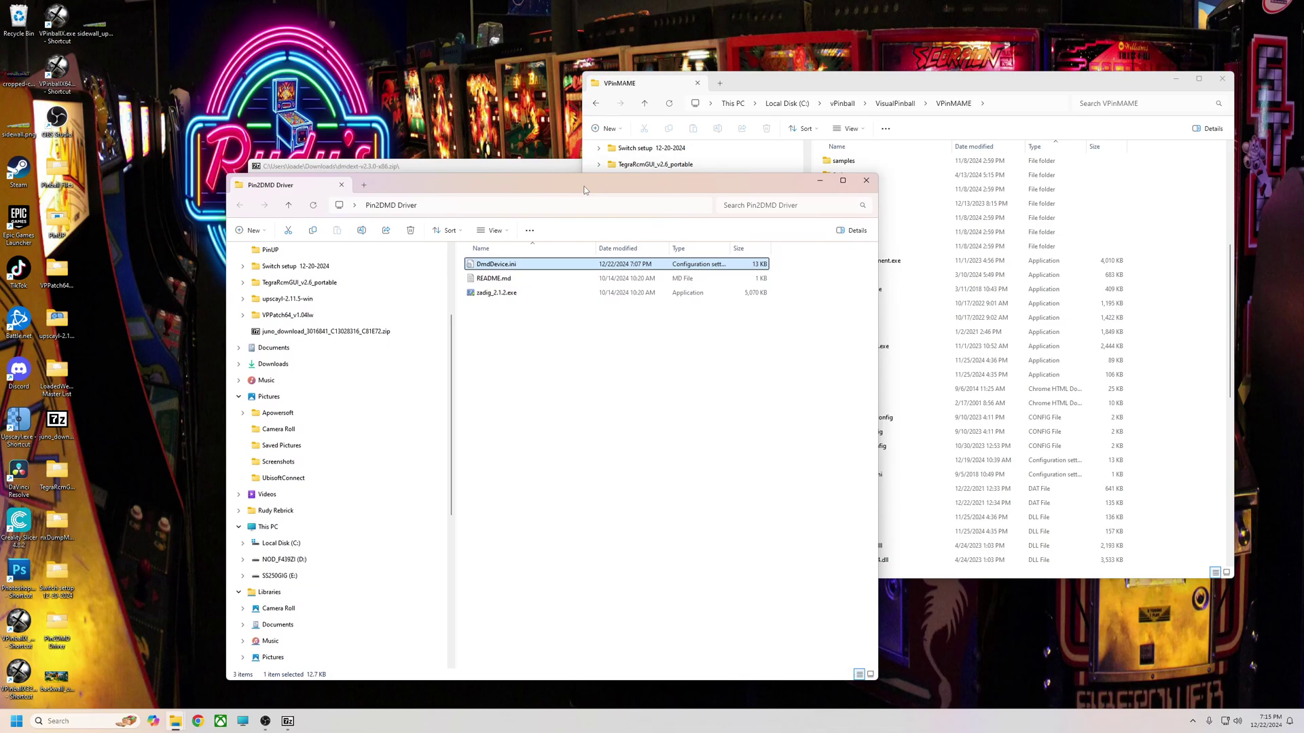
{"action": "left_click_drag", "start_coordinate": [676, 192], "coordinate": [637, 170]}
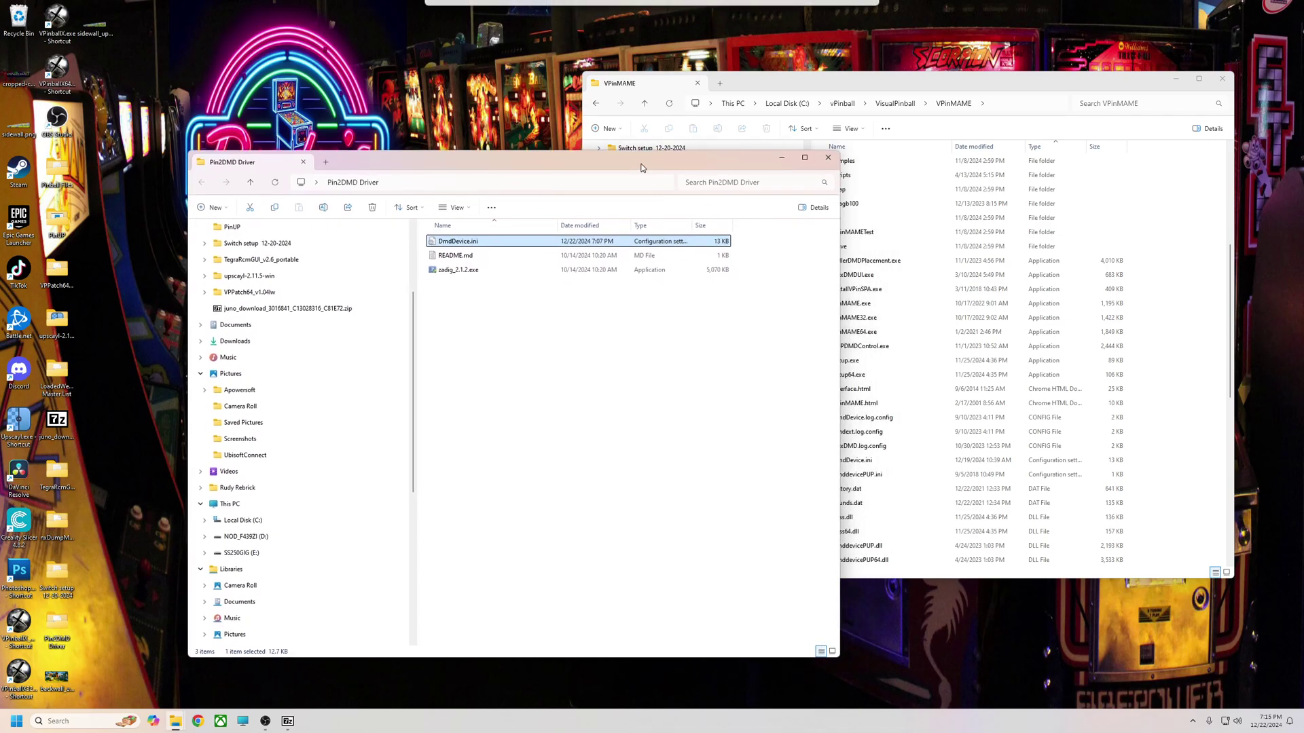
Close the Pin2DMD Driver folder and all three dmdext 7-Zip archive windows
{"action": "left_click", "coordinate": [827, 157]}
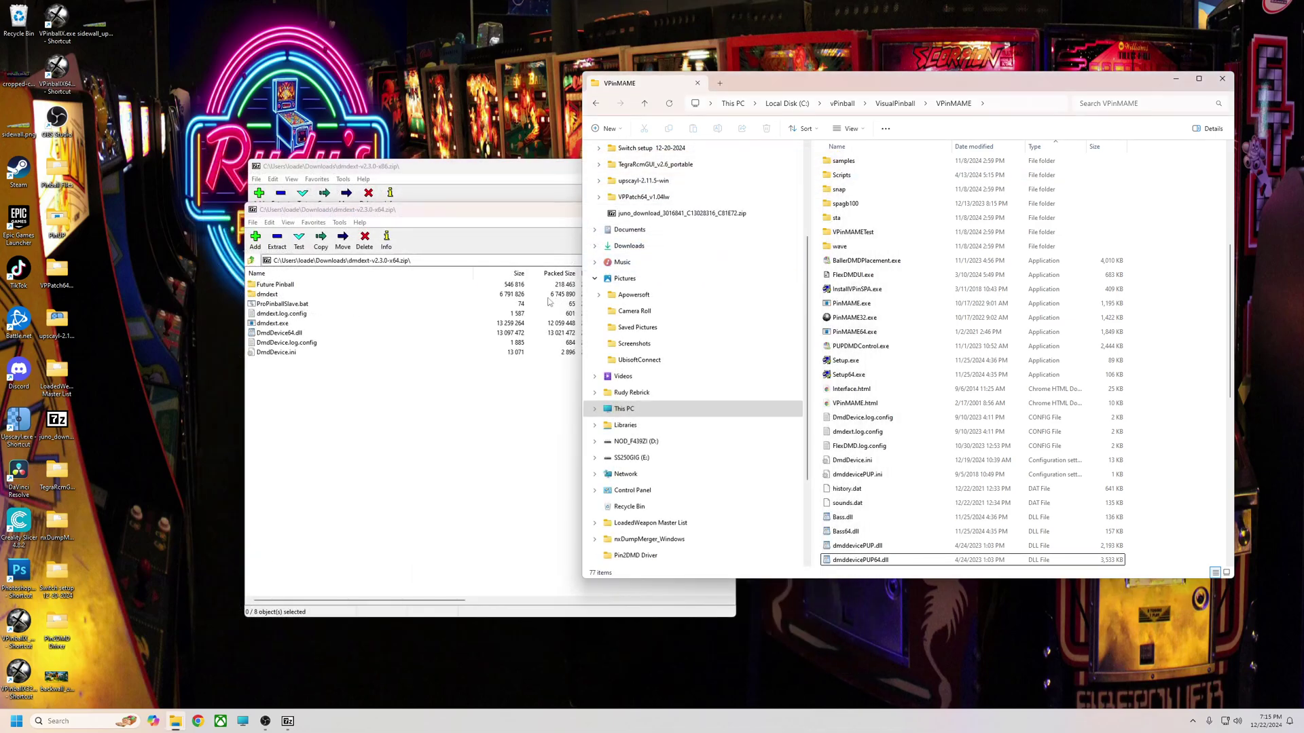
{"action": "left_click", "coordinate": [503, 168]}
{"action": "left_click_drag", "start_coordinate": [563, 169], "coordinate": [465, 192]}
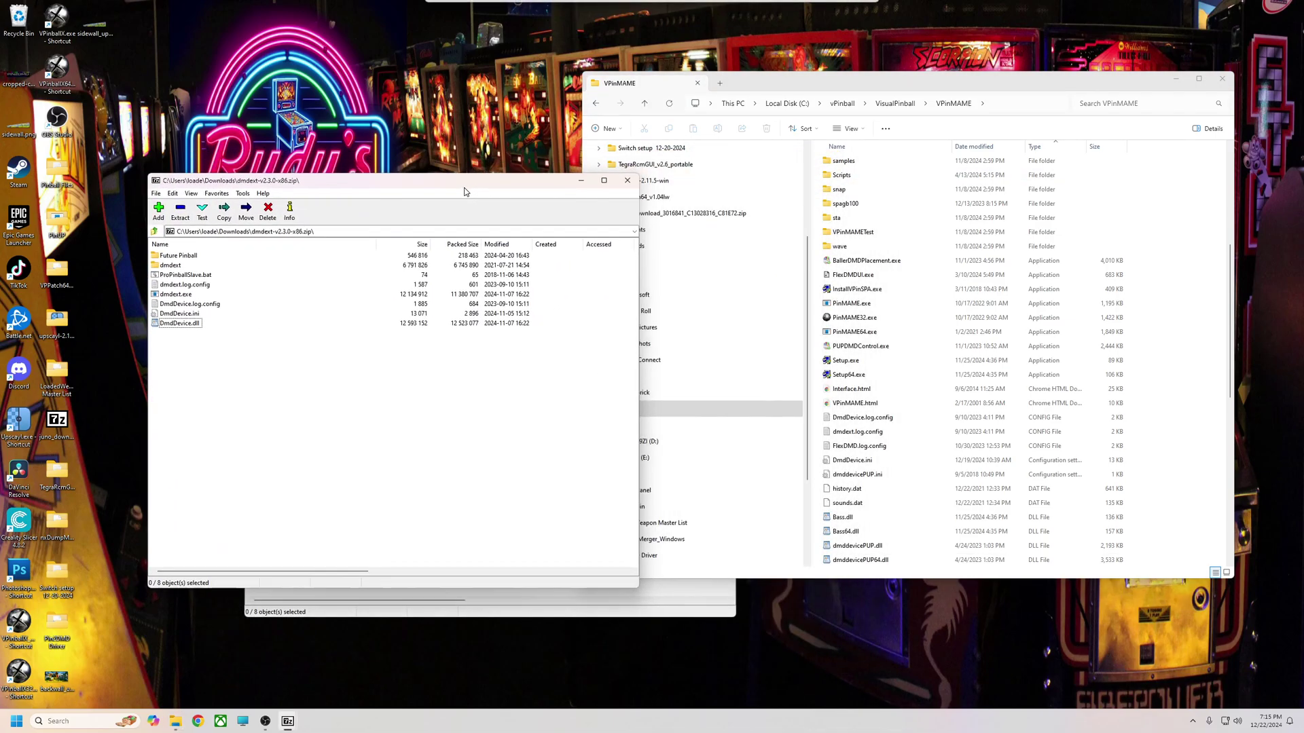
{"action": "left_click", "coordinate": [626, 179]}
{"action": "left_click", "coordinate": [724, 205]}
{"action": "left_click", "coordinate": [621, 213]}
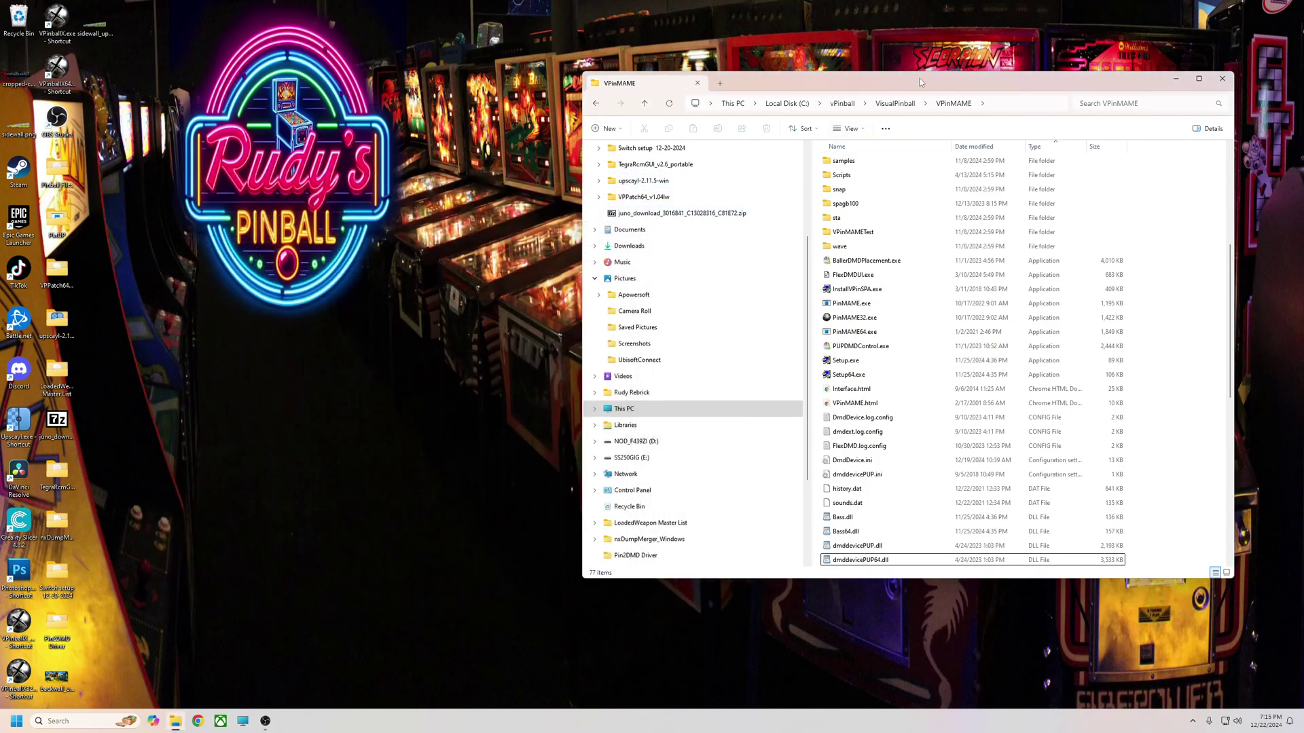
Center the VPinMAME folder window and scroll its file list to find DmdDevice.ini
{"action": "left_click_drag", "start_coordinate": [919, 79], "coordinate": [632, 47]}
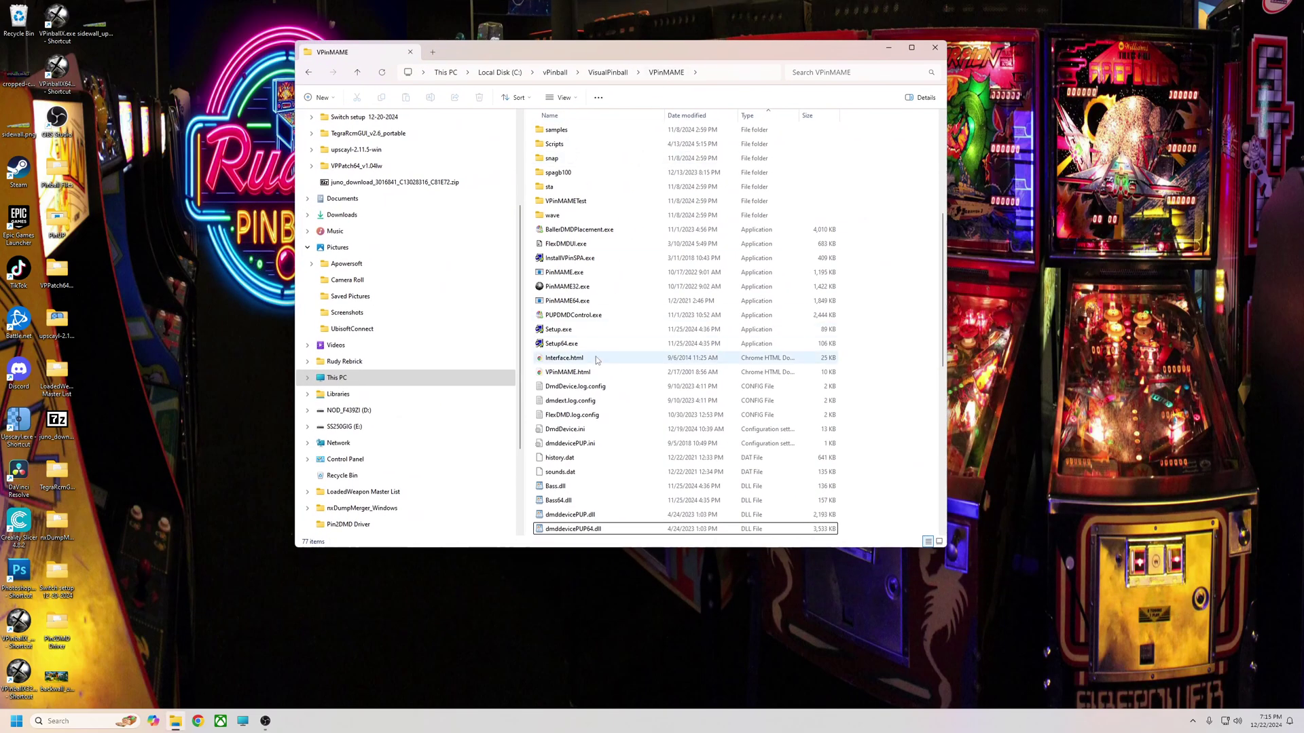
{"action": "scroll", "coordinate": [699, 360], "scroll_direction": "down", "scroll_amount": 5}
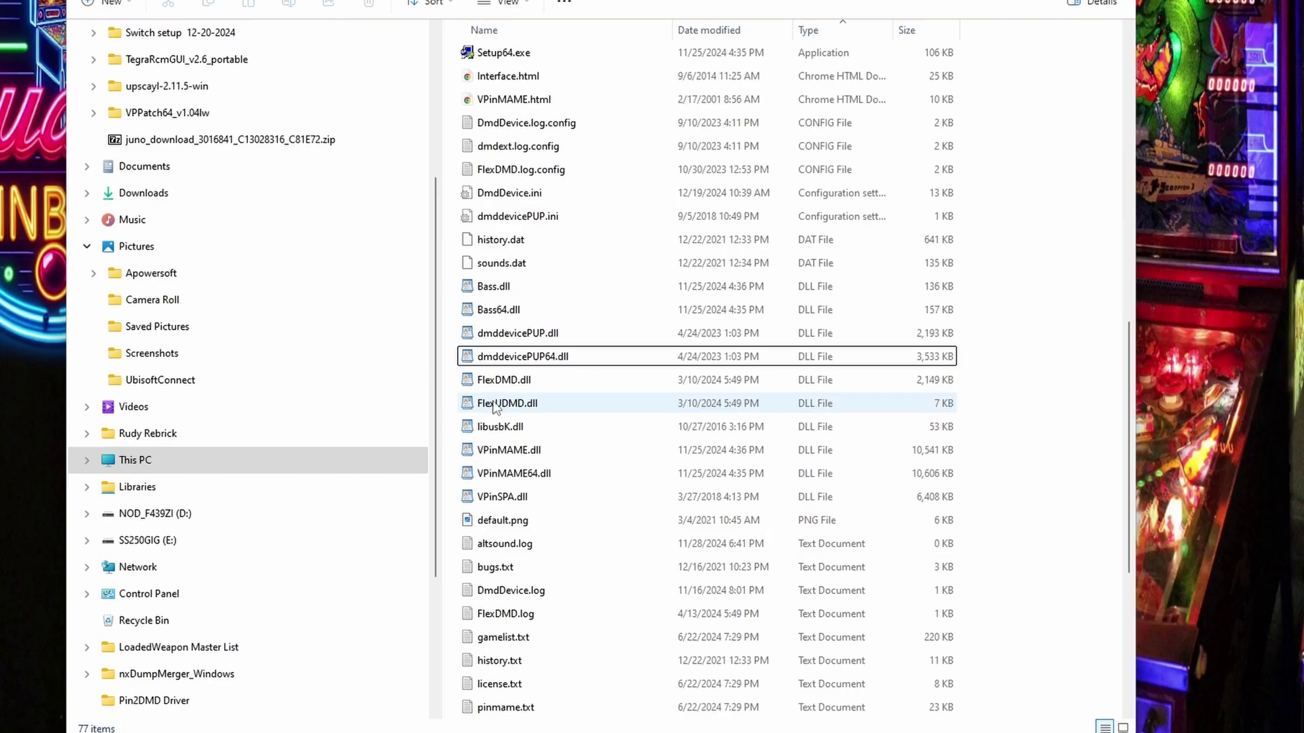
{"action": "scroll", "coordinate": [519, 281], "scroll_direction": "up", "scroll_amount": 4}
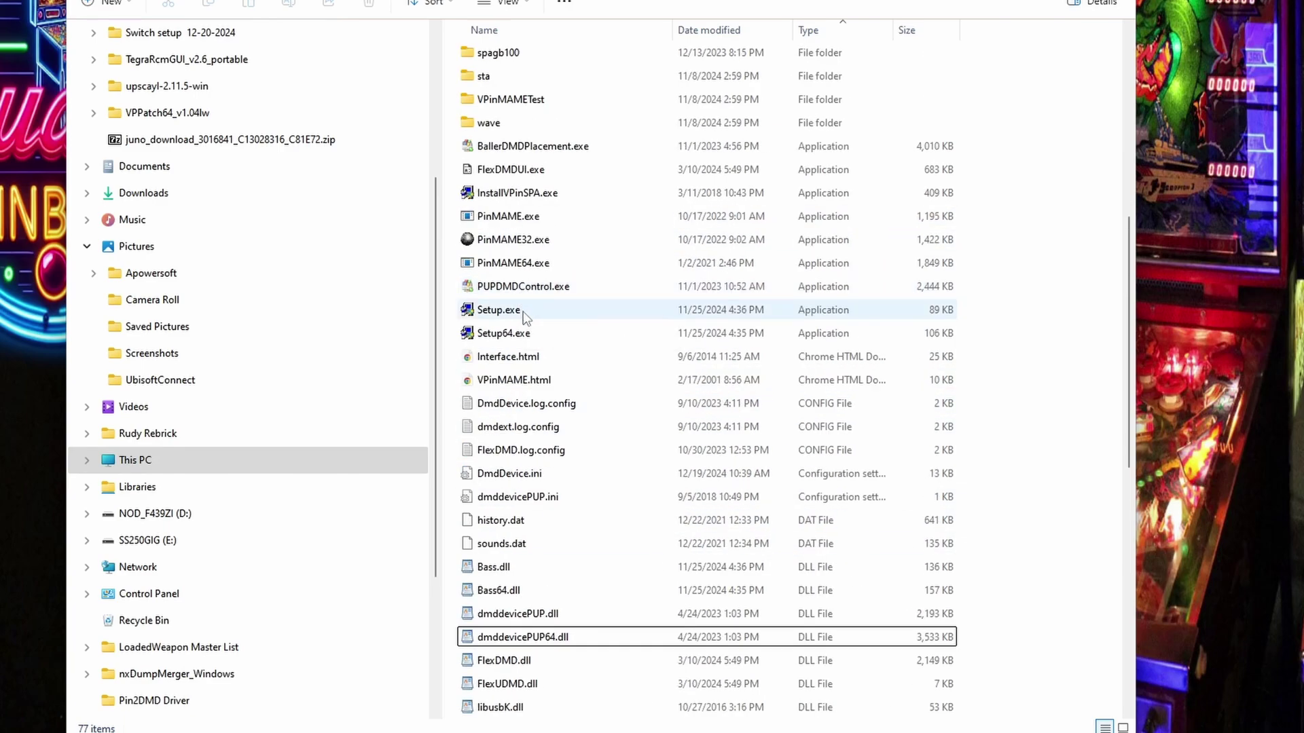
{"action": "scroll", "coordinate": [519, 406], "scroll_direction": "down", "scroll_amount": 5}
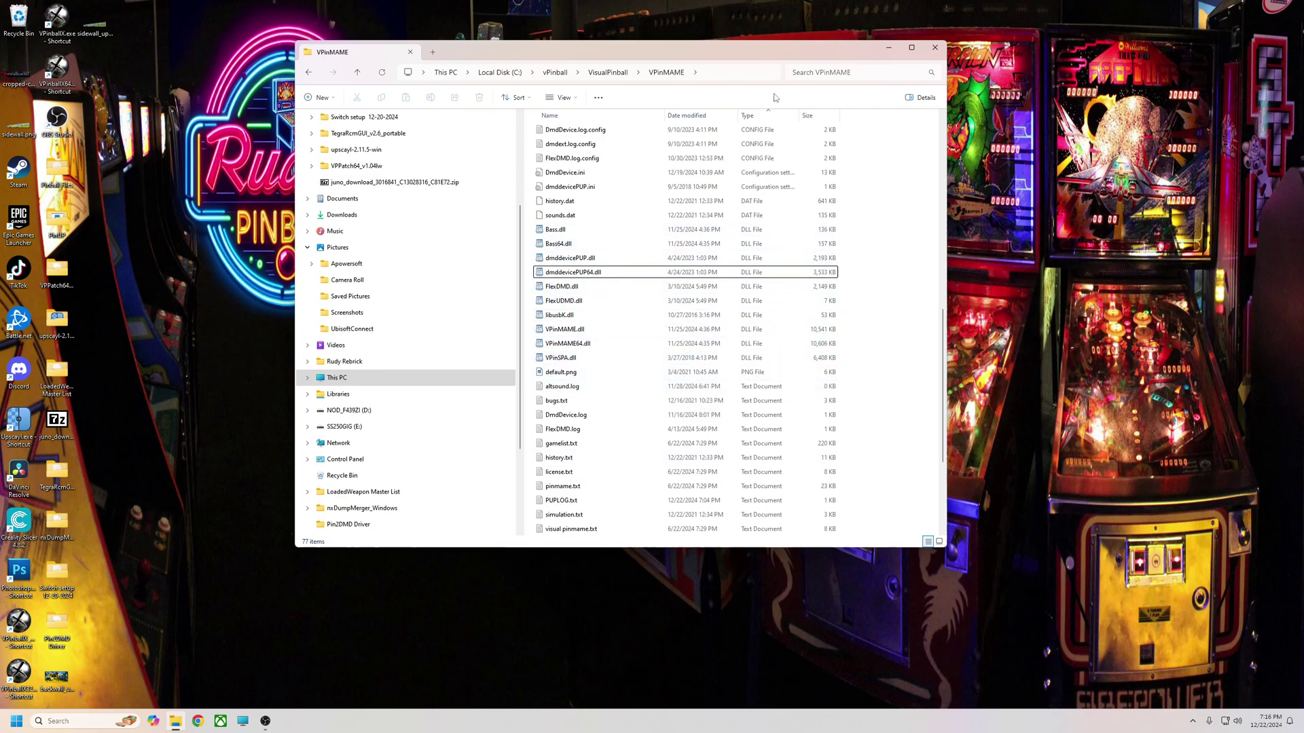
{"action": "left_click_drag", "start_coordinate": [642, 57], "coordinate": [772, 107]}
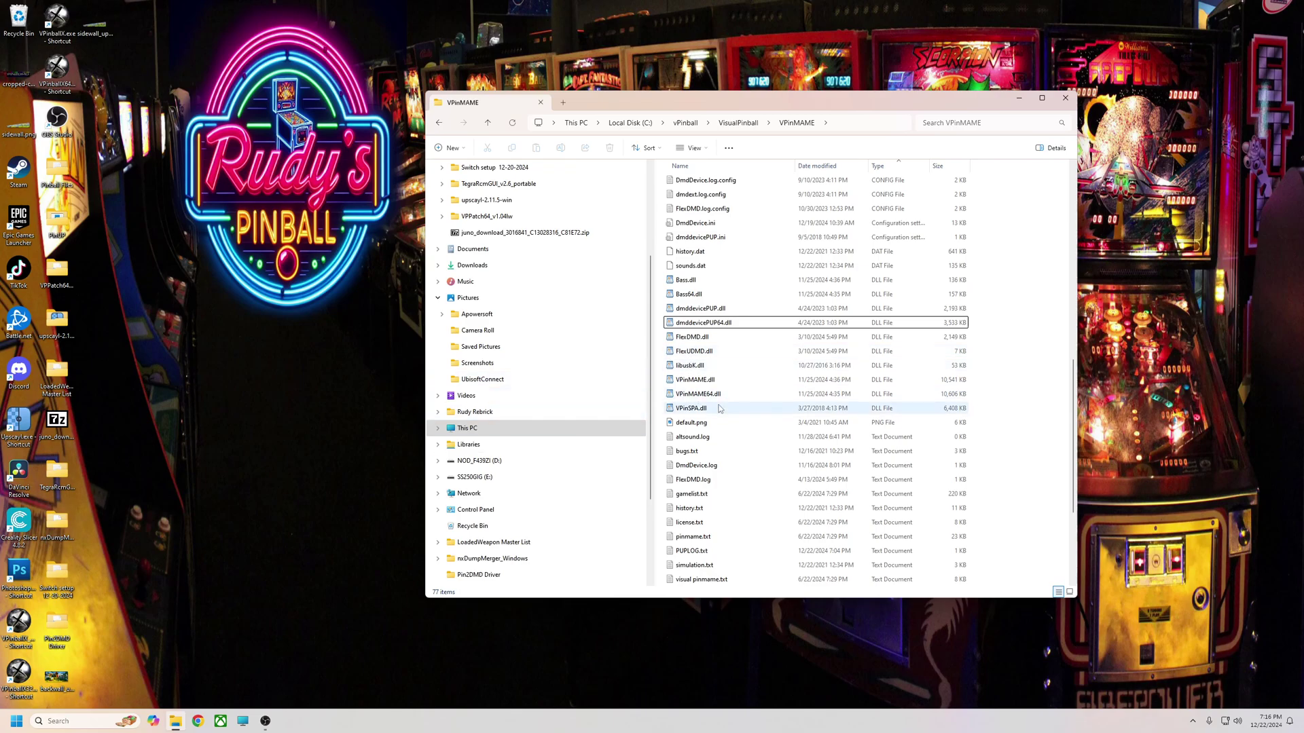
{"action": "scroll", "coordinate": [719, 408], "scroll_direction": "up", "scroll_amount": 4}
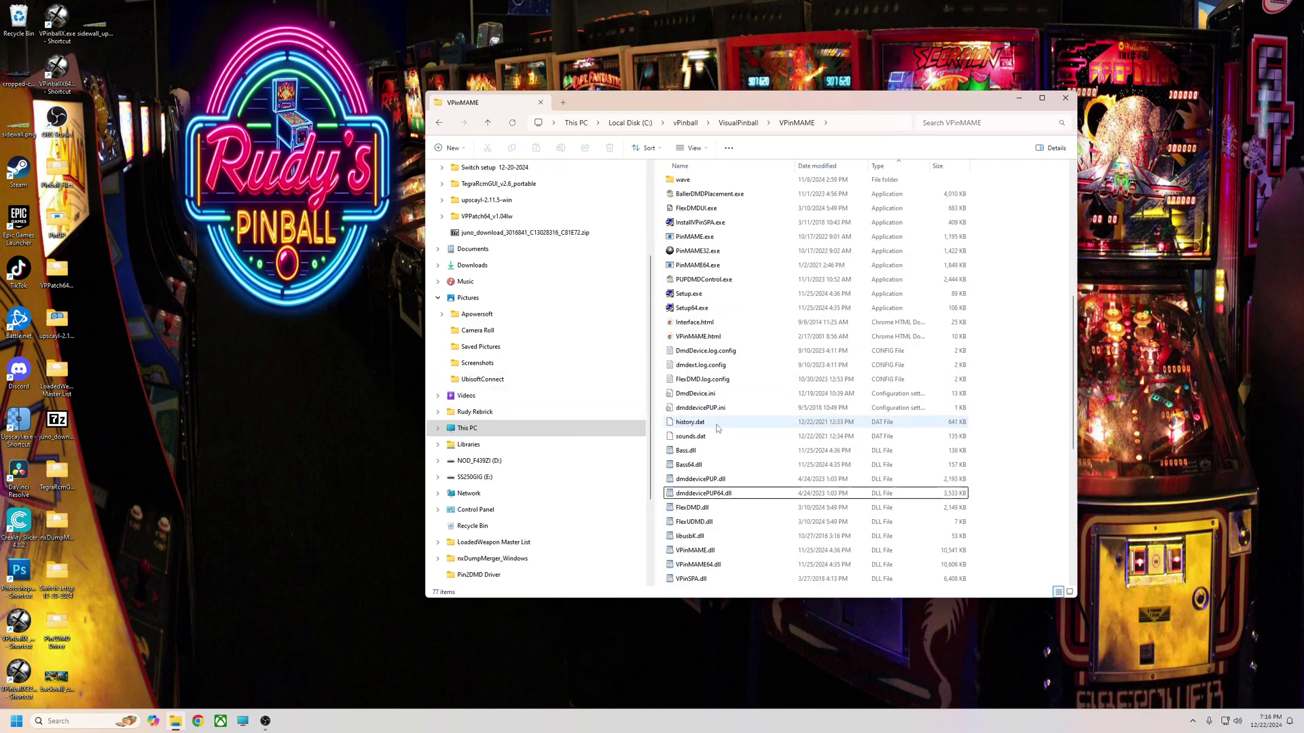
{"action": "scroll", "coordinate": [739, 408], "scroll_direction": "up", "scroll_amount": 4}
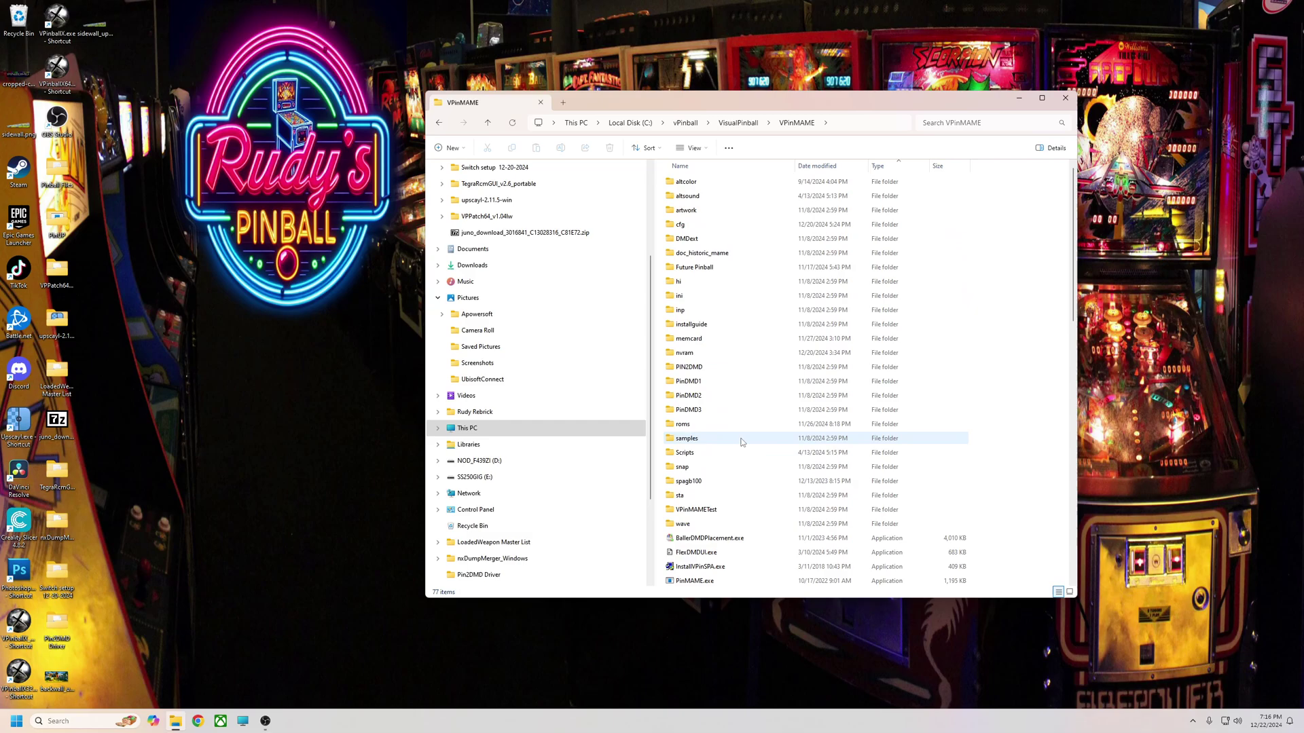
{"action": "scroll", "coordinate": [737, 469], "scroll_direction": "down", "scroll_amount": 8}
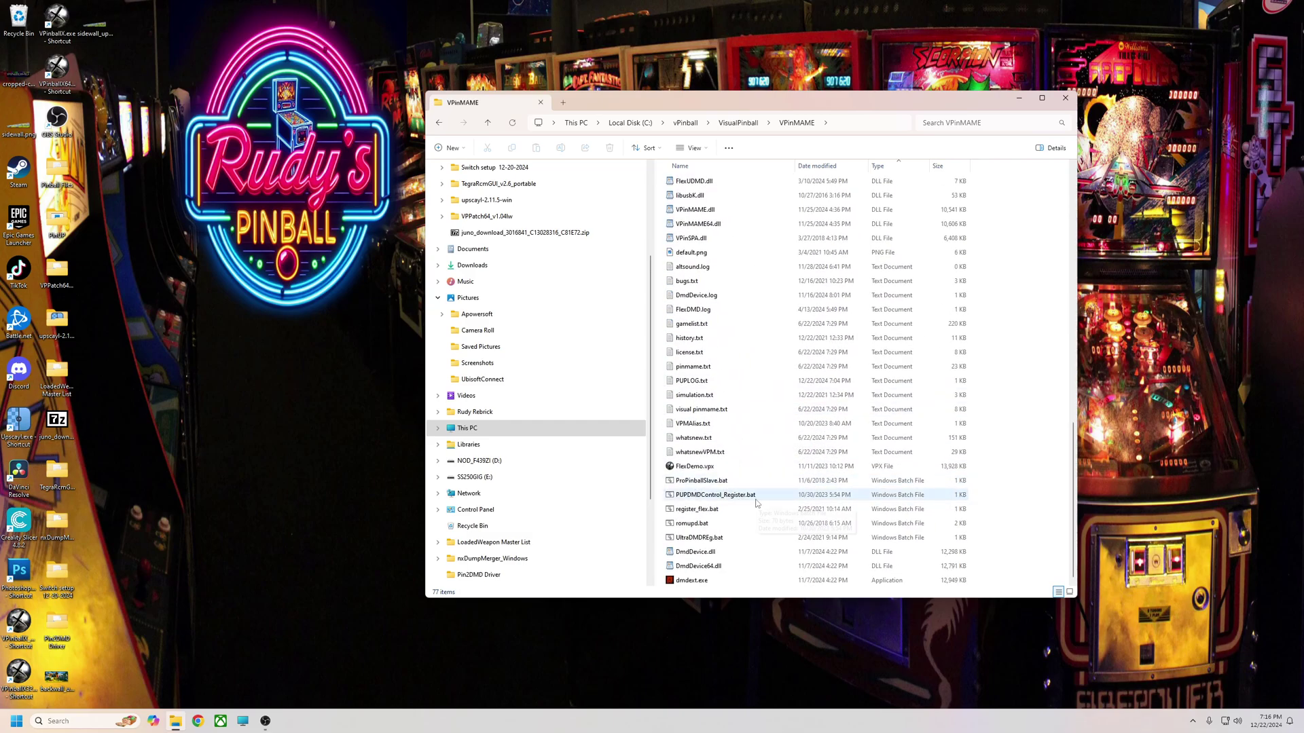
{"action": "scroll", "coordinate": [755, 503], "scroll_direction": "up", "scroll_amount": 10}
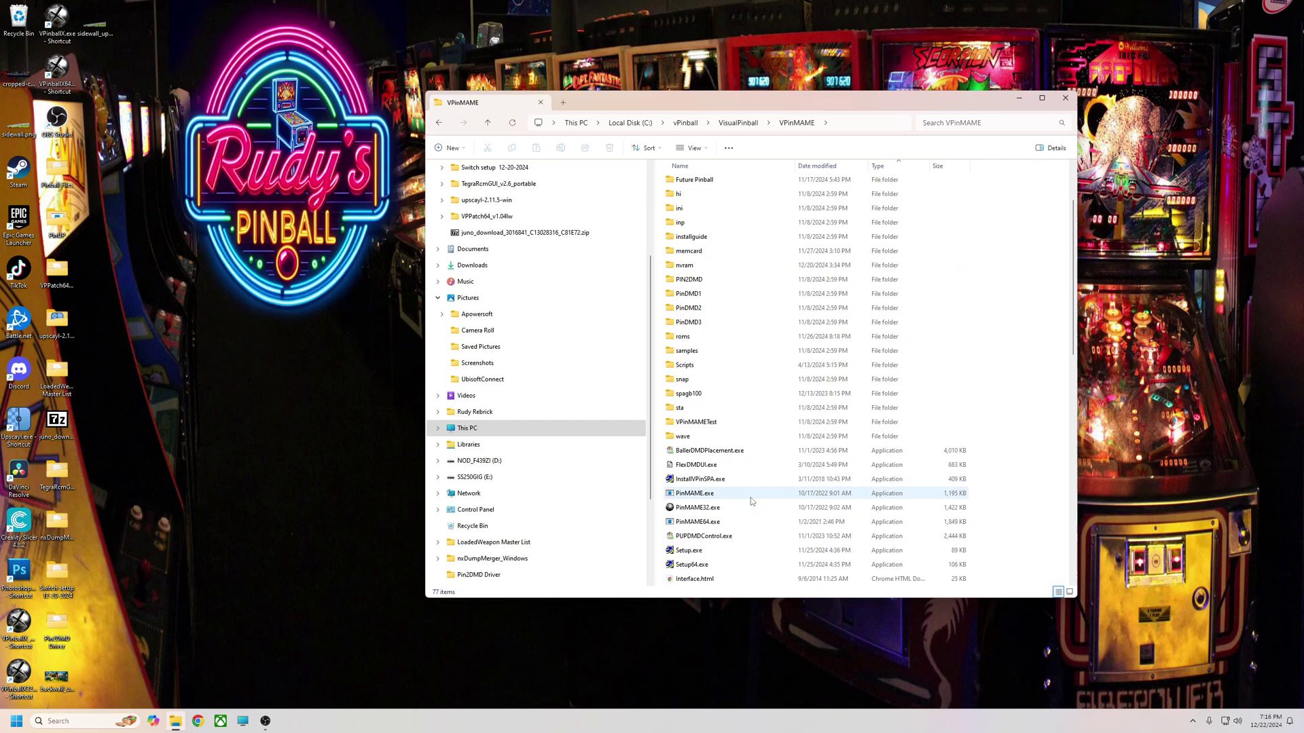
{"action": "scroll", "coordinate": [751, 497], "scroll_direction": "down", "scroll_amount": 7}
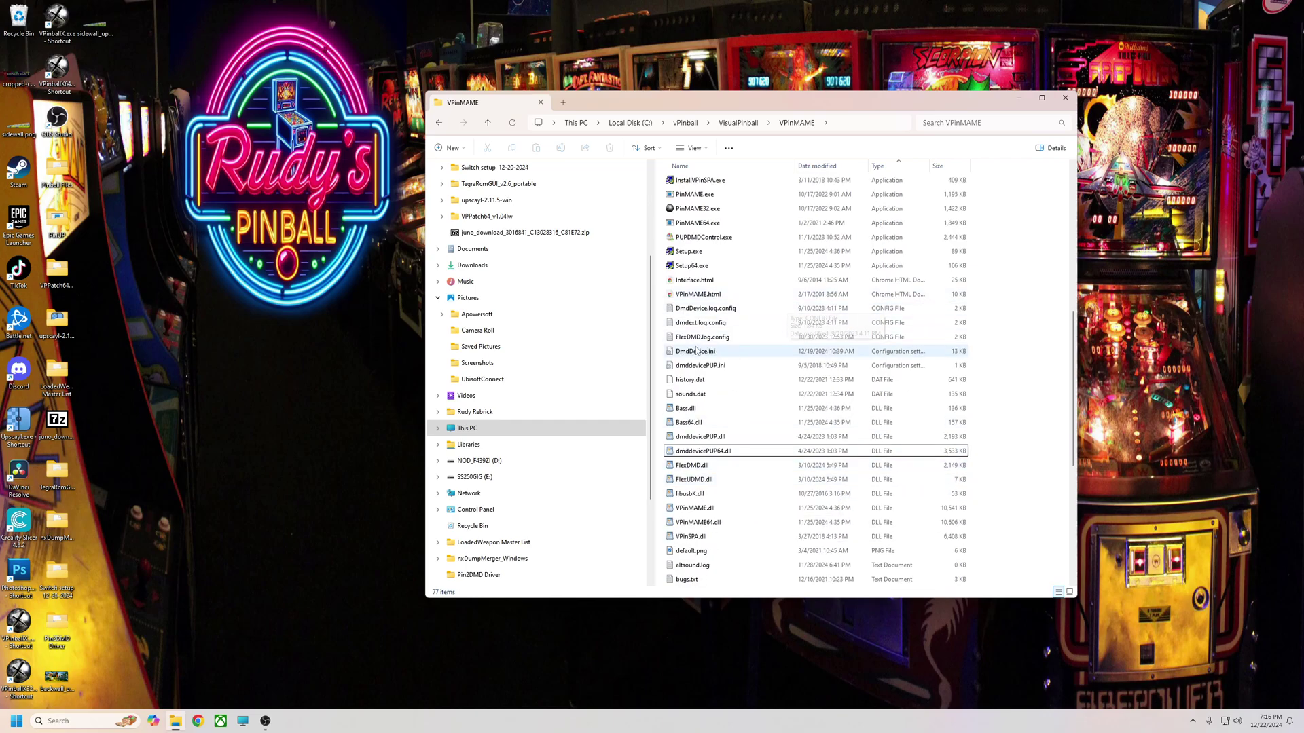
Open VPinMAME's DmdDevice.ini in Notepad and scroll through its settings
{"action": "double_click", "coordinate": [696, 351]}
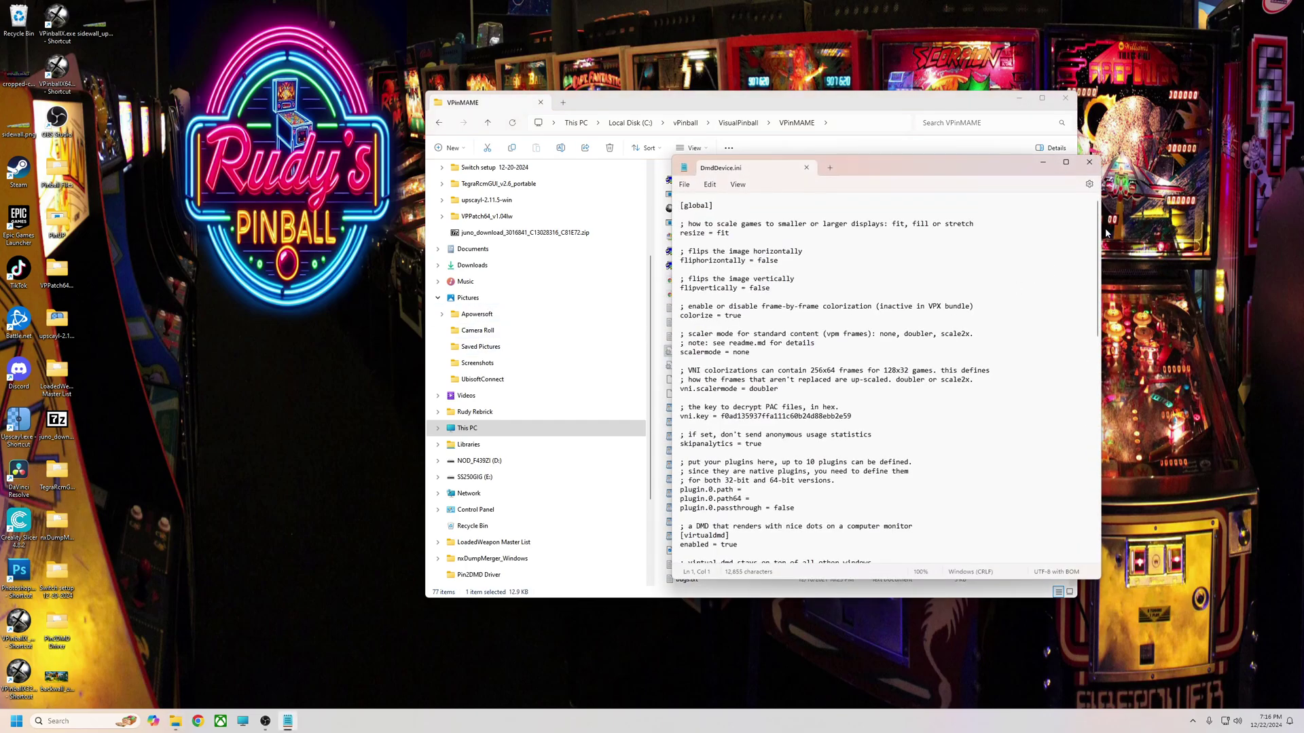
{"action": "left_click_drag", "start_coordinate": [1098, 238], "coordinate": [1102, 441]}
{"action": "scroll", "coordinate": [732, 488], "scroll_direction": "down", "scroll_amount": 6}
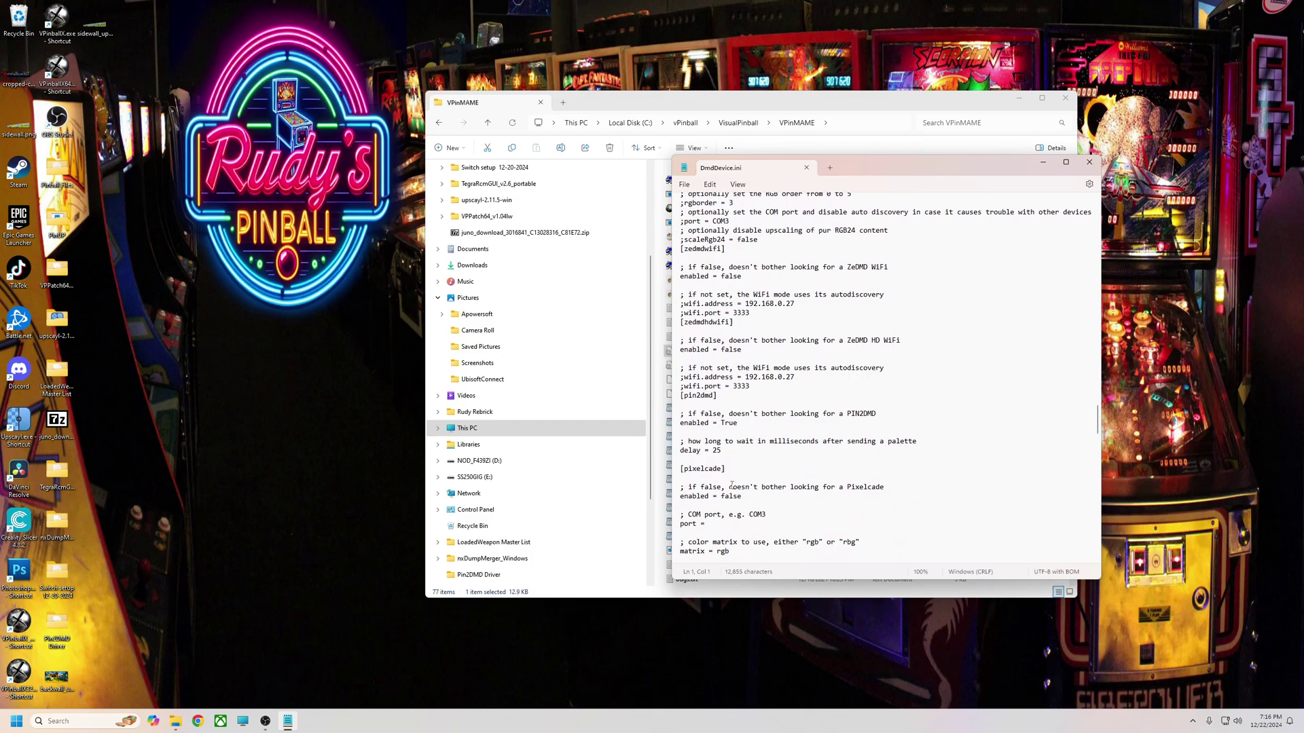
{"action": "scroll", "coordinate": [733, 478], "scroll_direction": "down", "scroll_amount": 5}
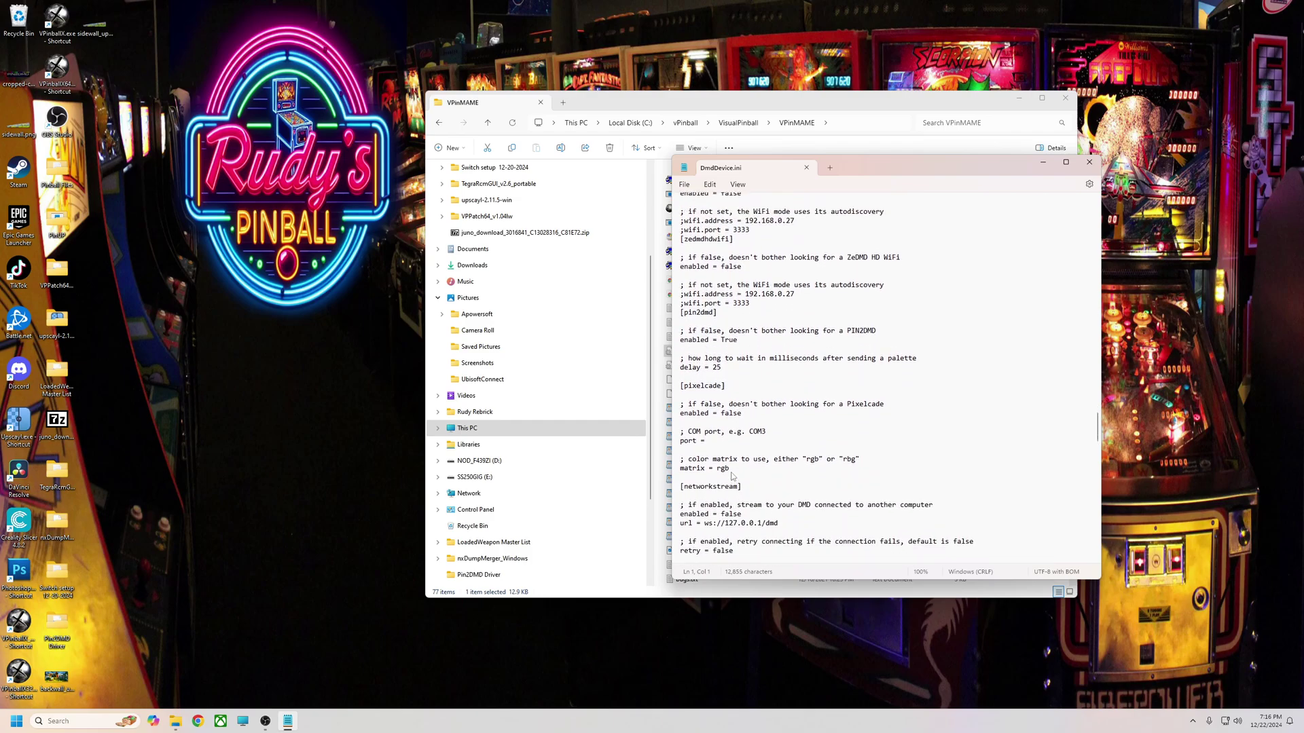
{"action": "scroll", "coordinate": [759, 482], "scroll_direction": "down", "scroll_amount": 6}
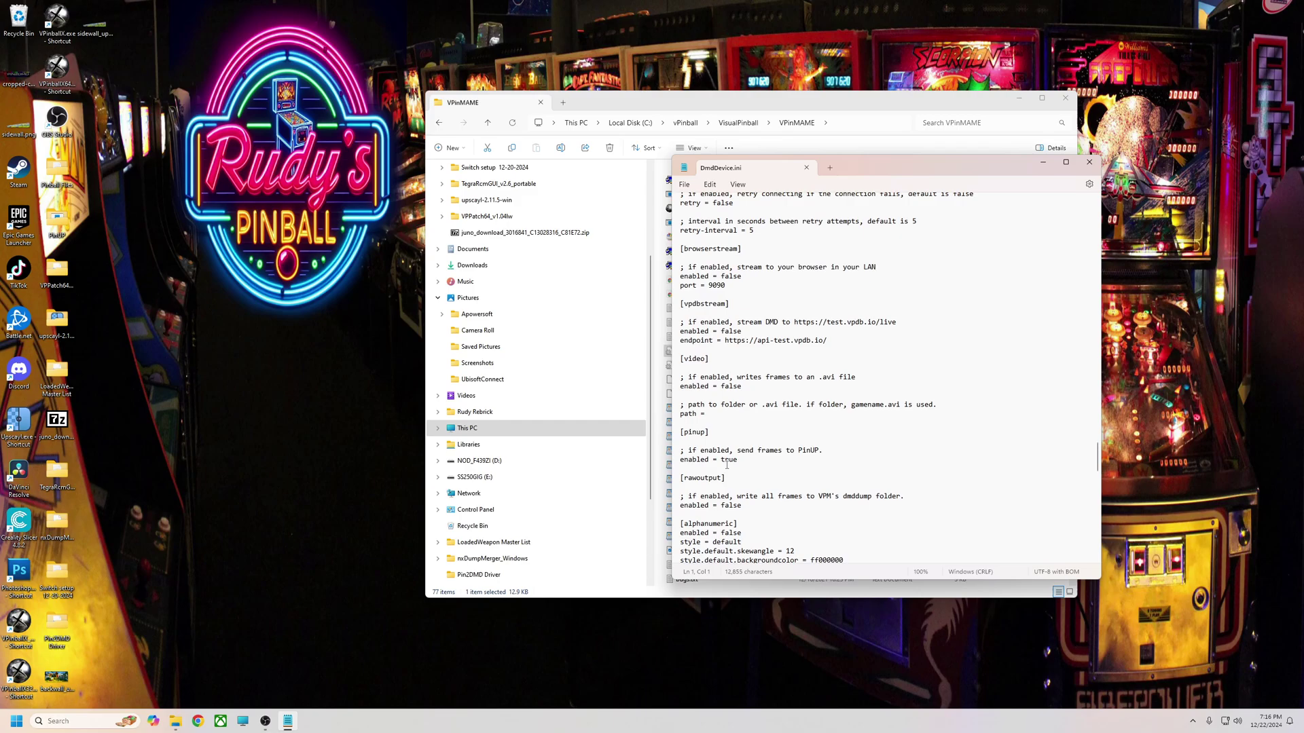
{"action": "scroll", "coordinate": [740, 510], "scroll_direction": "down", "scroll_amount": 20}
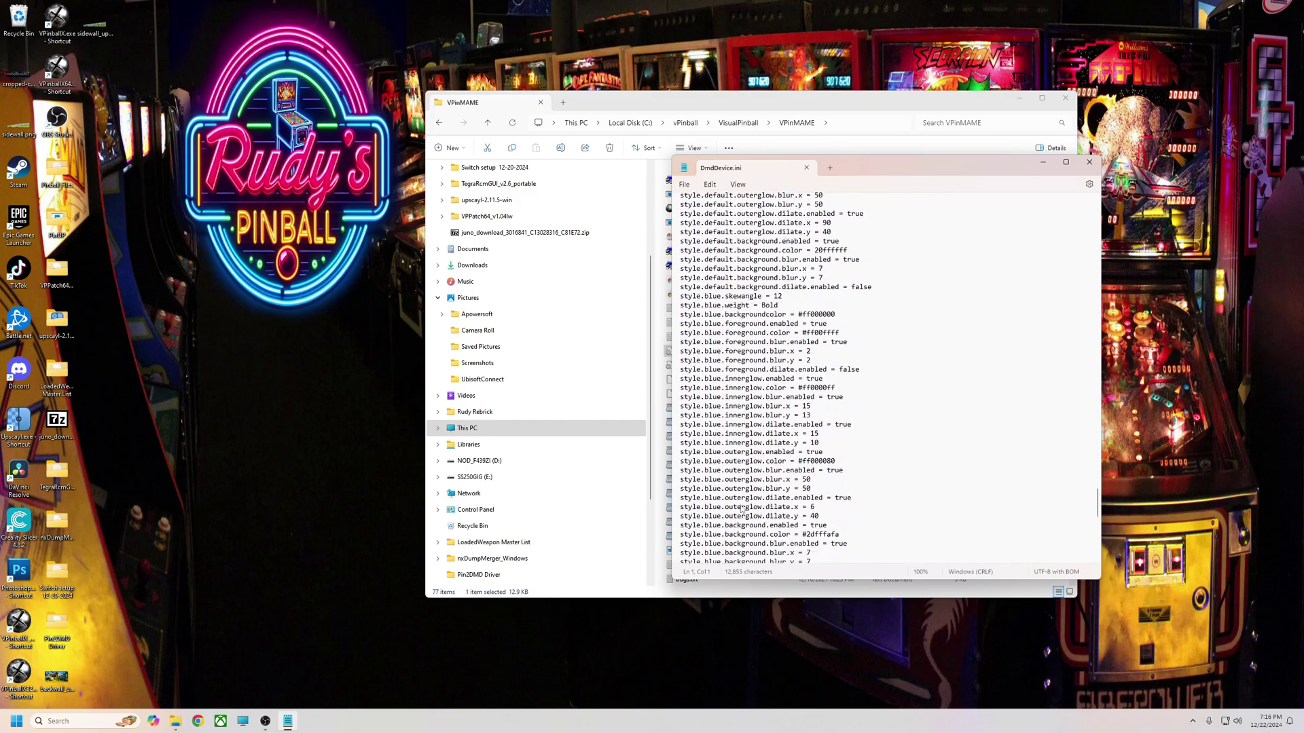
{"action": "scroll", "coordinate": [735, 504], "scroll_direction": "up", "scroll_amount": 20}
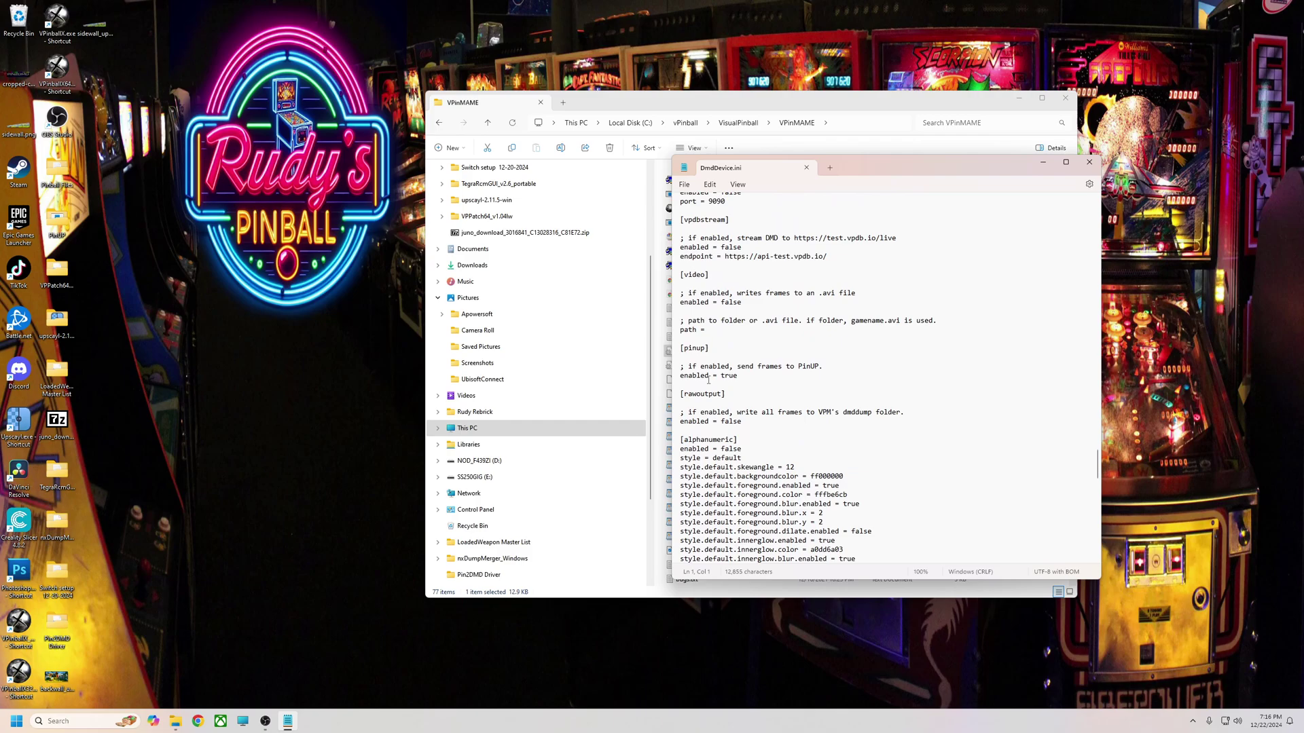
{"action": "scroll", "coordinate": [744, 375], "scroll_direction": "up", "scroll_amount": 20}
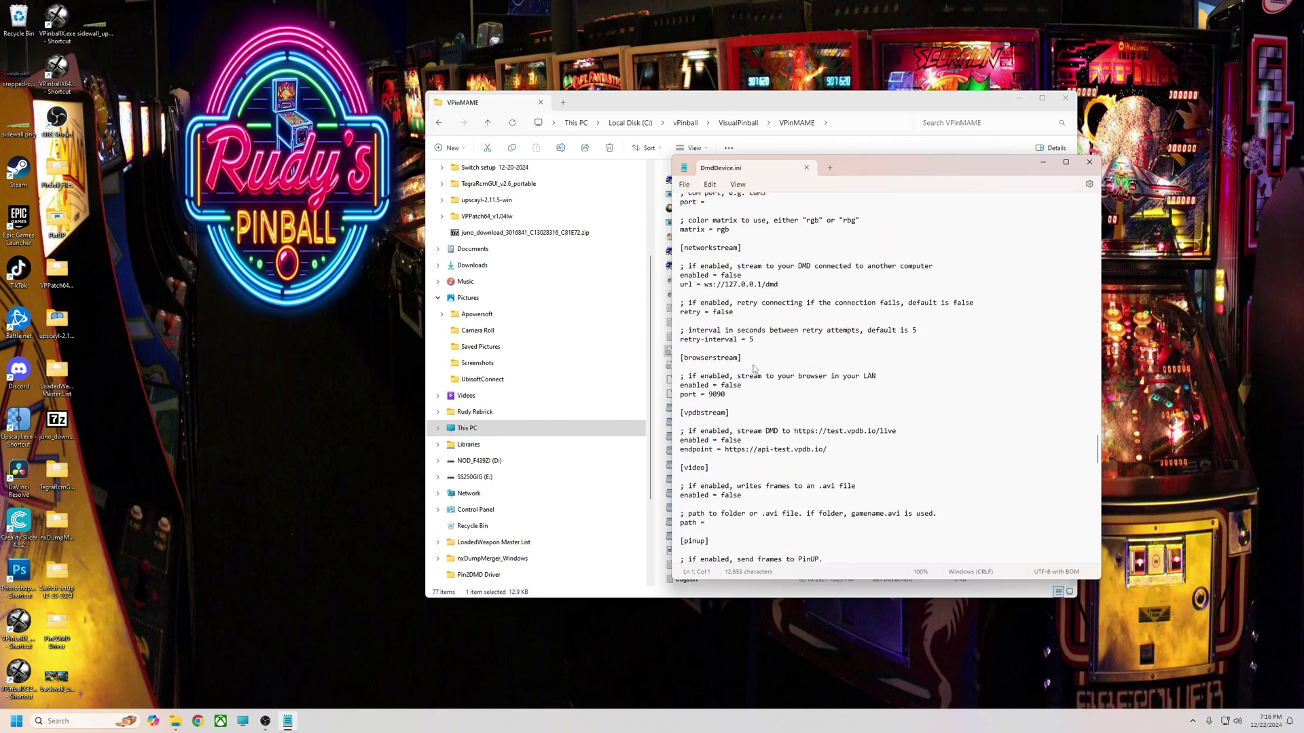
Close DmdDevice.ini and reposition the VPinMAME folder window
{"action": "left_click_drag", "start_coordinate": [976, 168], "coordinate": [820, 203]}
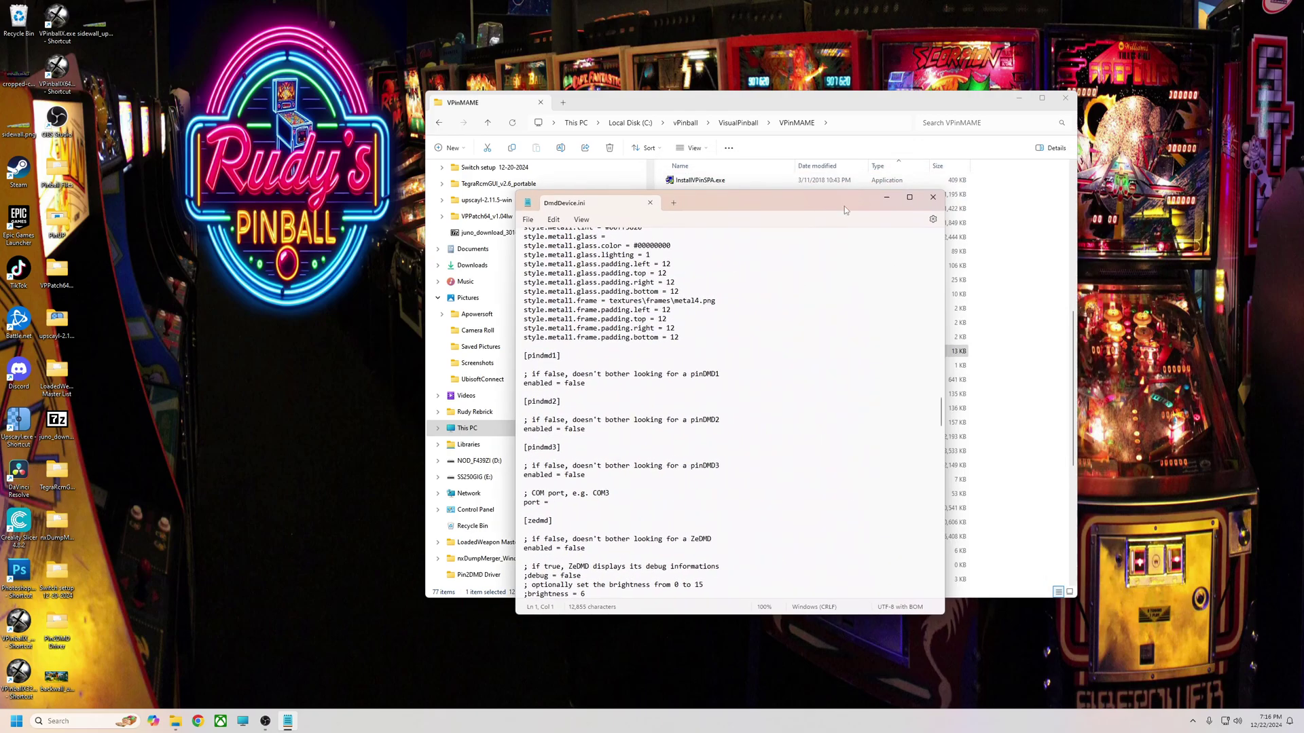
{"action": "left_click_drag", "start_coordinate": [942, 420], "coordinate": [948, 265]}
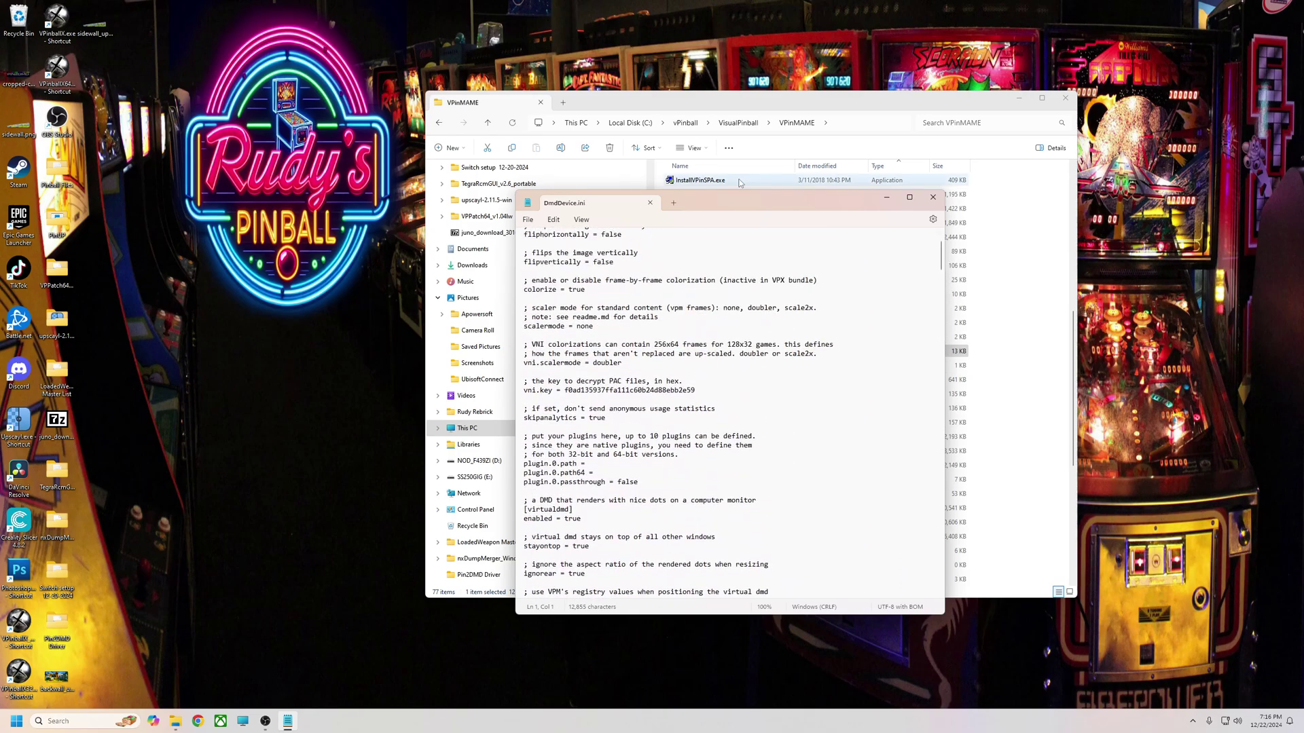
{"action": "left_click_drag", "start_coordinate": [735, 203], "coordinate": [695, 220]}
{"action": "left_click", "coordinate": [610, 220]}
{"action": "left_click_drag", "start_coordinate": [679, 103], "coordinate": [565, 111]}
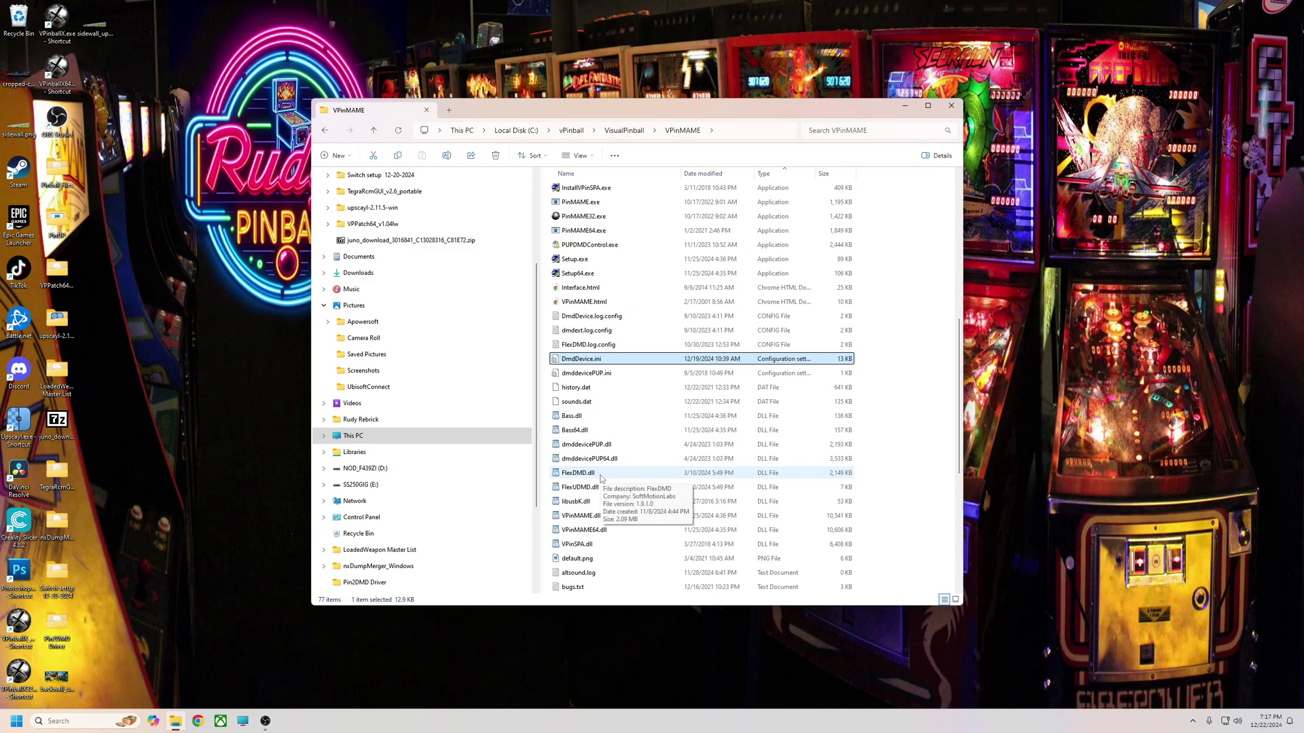
{"action": "mouse_move", "coordinate": [714, 115]}
{"action": "left_mouse_down"}
{"action": "mouse_move", "coordinate": [727, 127]}
{"action": "mouse_move", "coordinate": [712, 136]}
{"action": "left_mouse_up"}
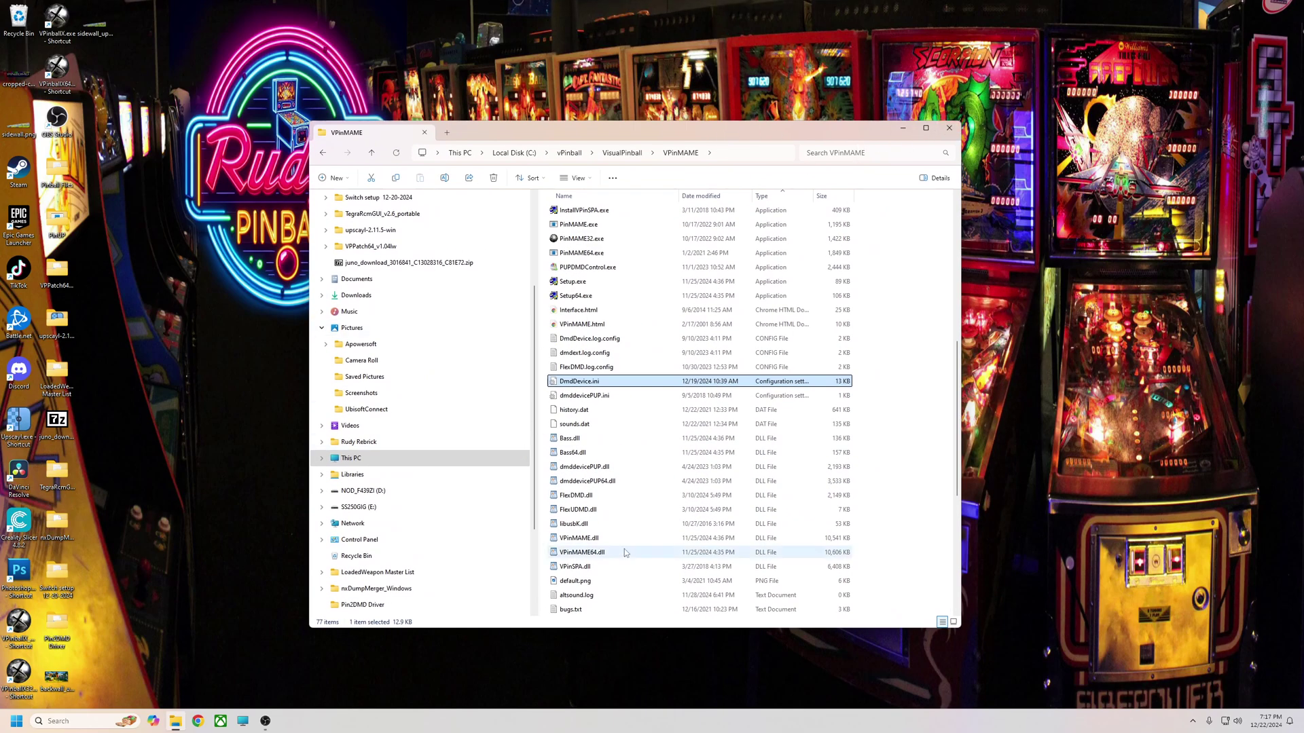
Launch zadig_2.1.2.exe from the Pin2DMD Driver folder and enable List All Devices
{"action": "left_click", "coordinate": [948, 128]}
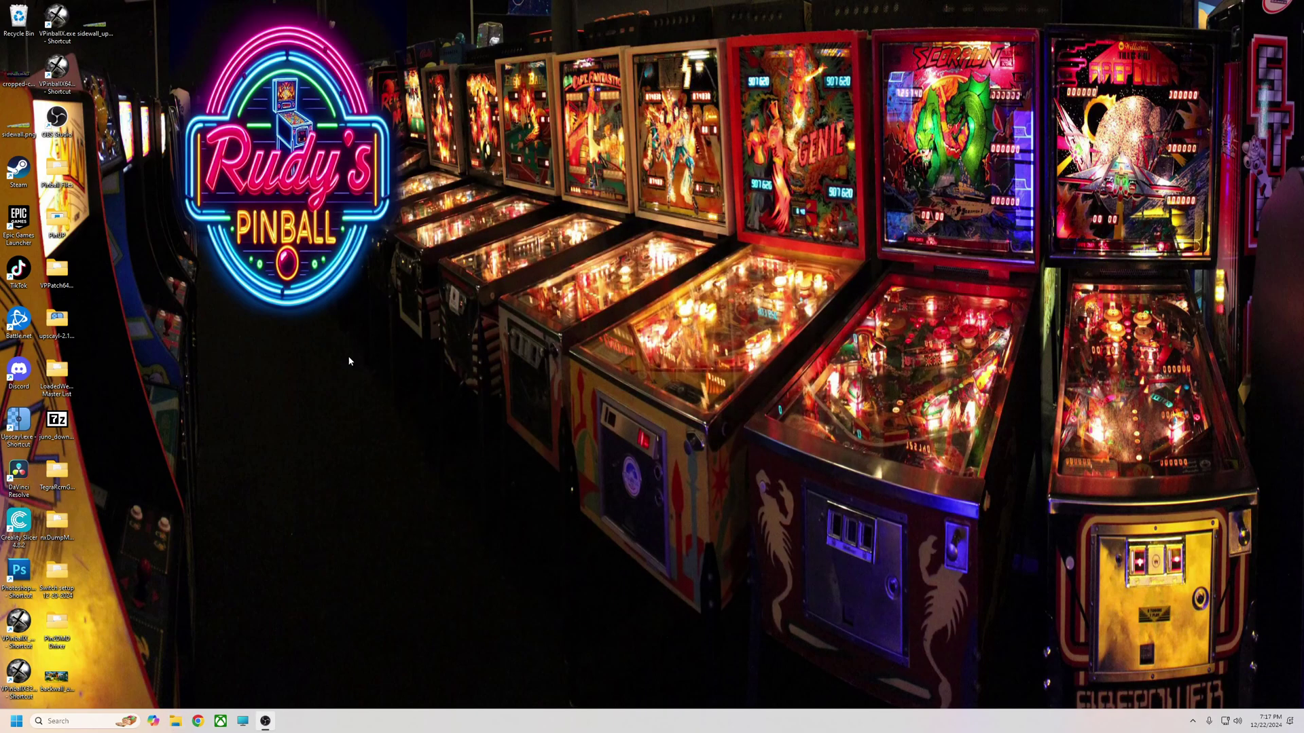
{"action": "double_click", "coordinate": [56, 621]}
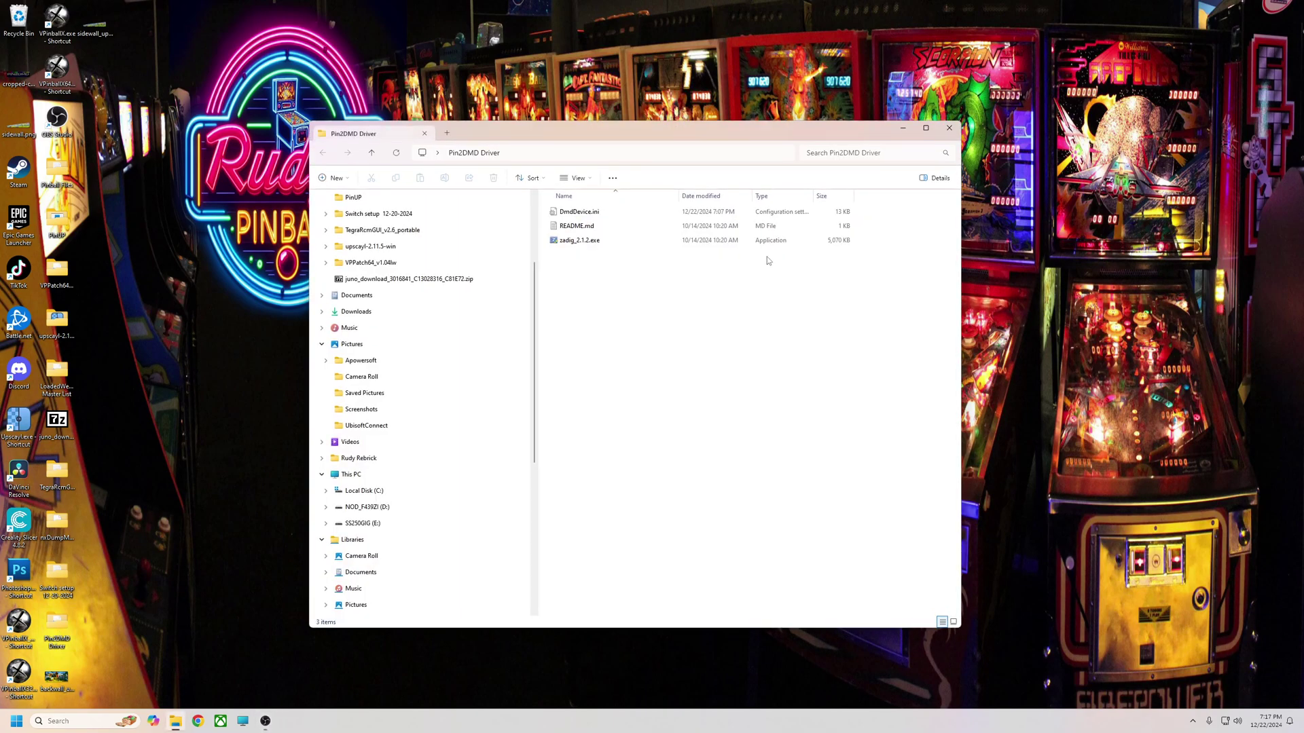
{"action": "left_click_drag", "start_coordinate": [620, 124], "coordinate": [841, 109]}
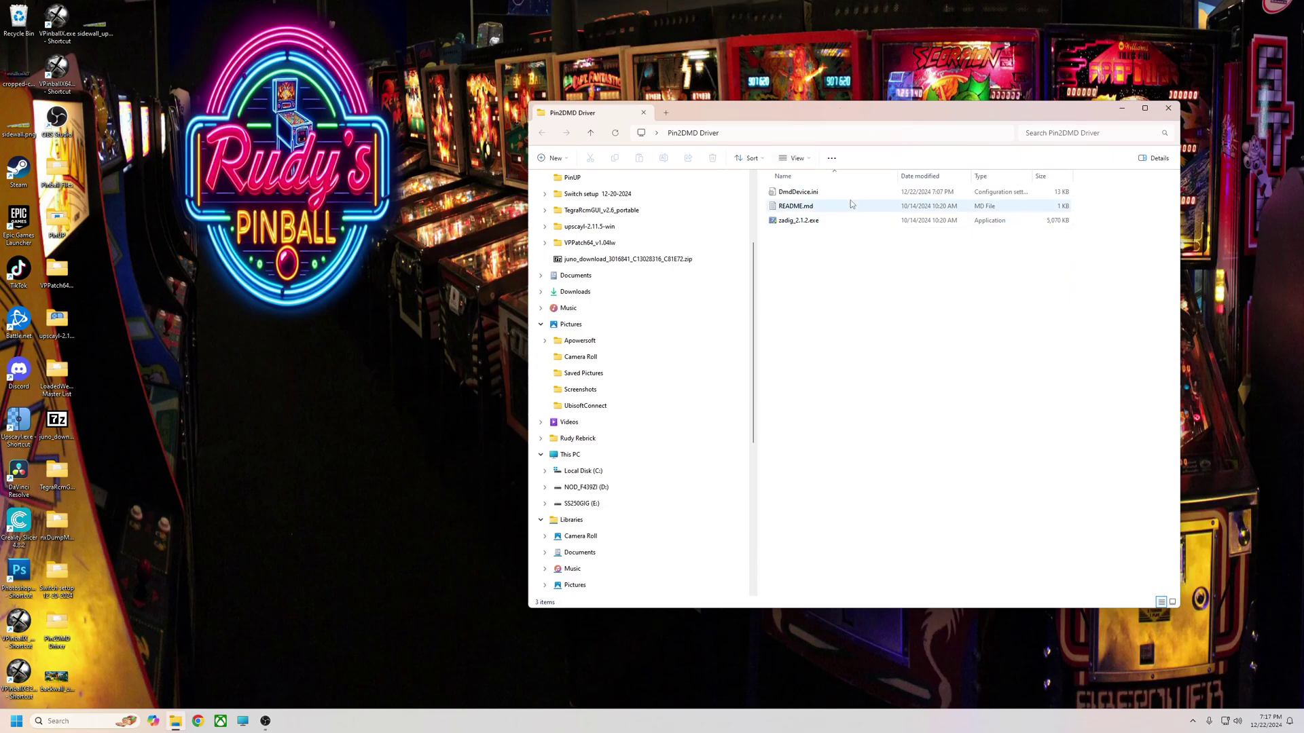
{"action": "double_click", "coordinate": [786, 224]}
{"action": "left_click_drag", "start_coordinate": [639, 223], "coordinate": [664, 326]}
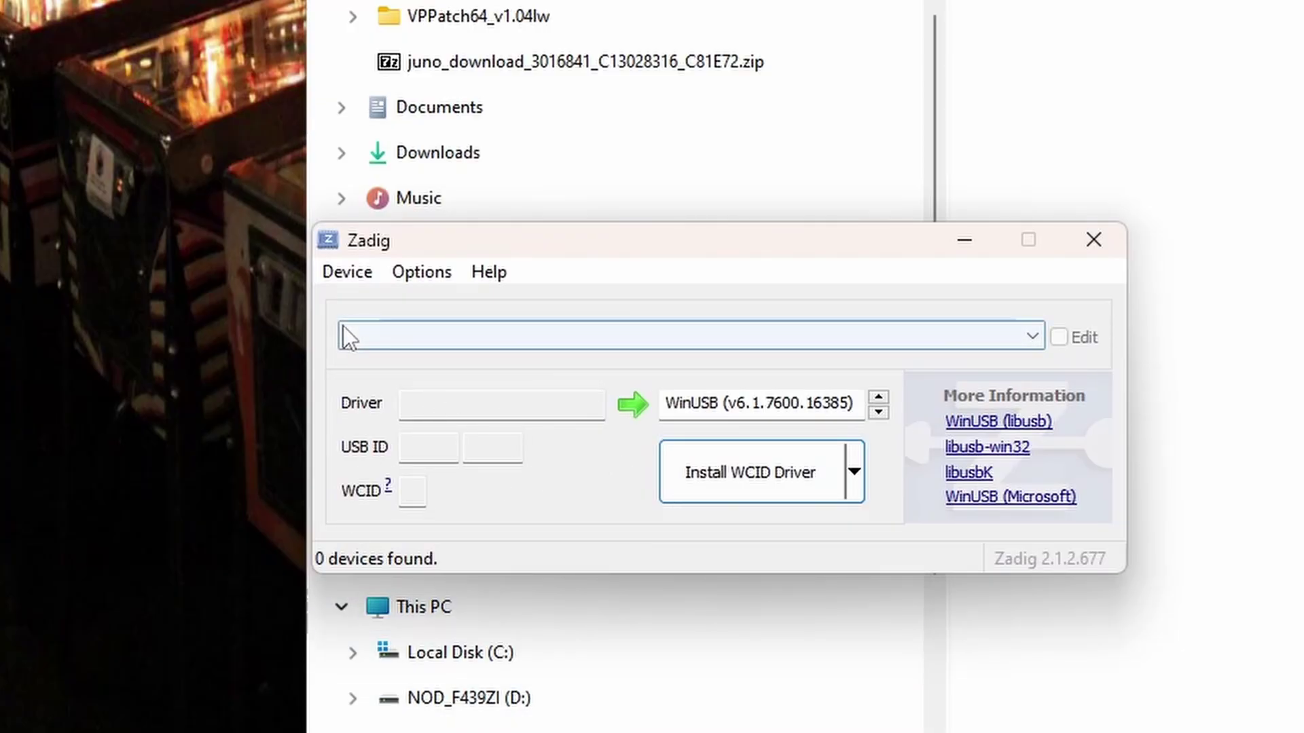
{"action": "left_click", "coordinate": [419, 277]}
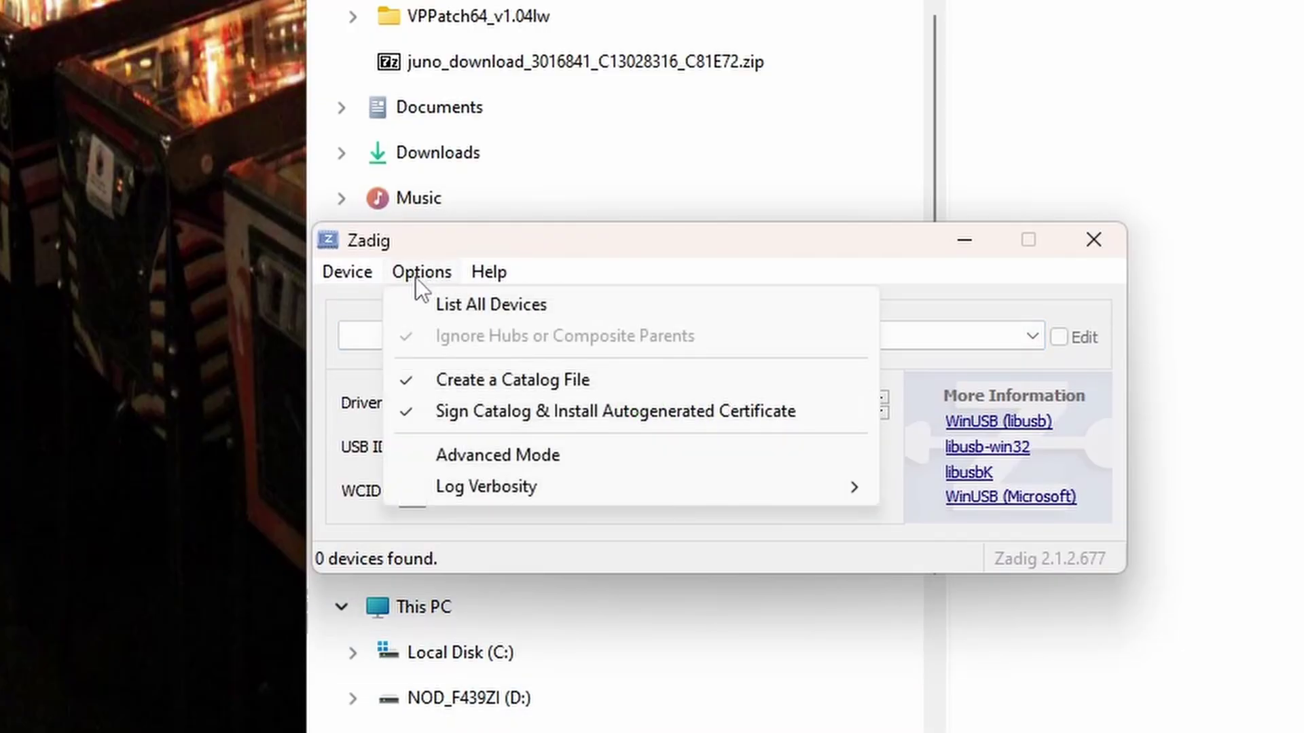
{"action": "left_click", "coordinate": [469, 304]}
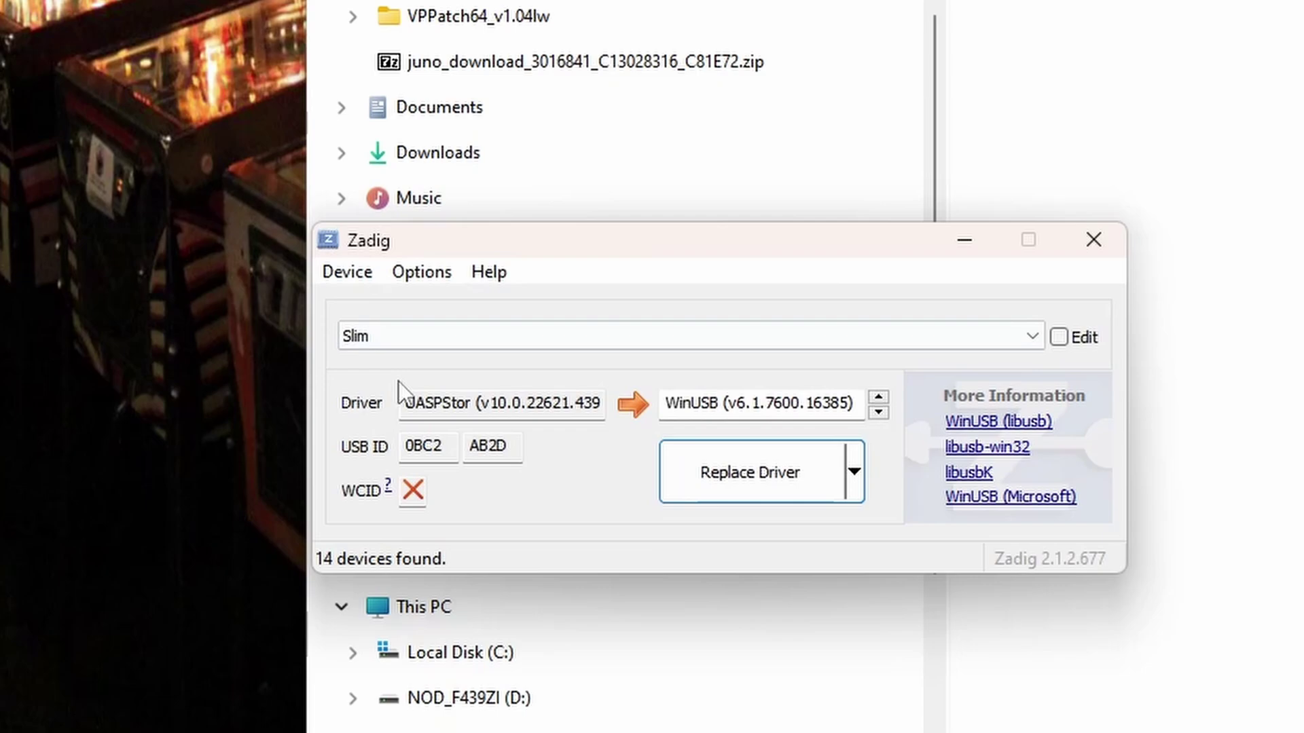
Select the PIN2DMD device, choose libusb-win32 (v1.2.6.0) as target, and replace the driver
{"action": "left_click", "coordinate": [1030, 340]}
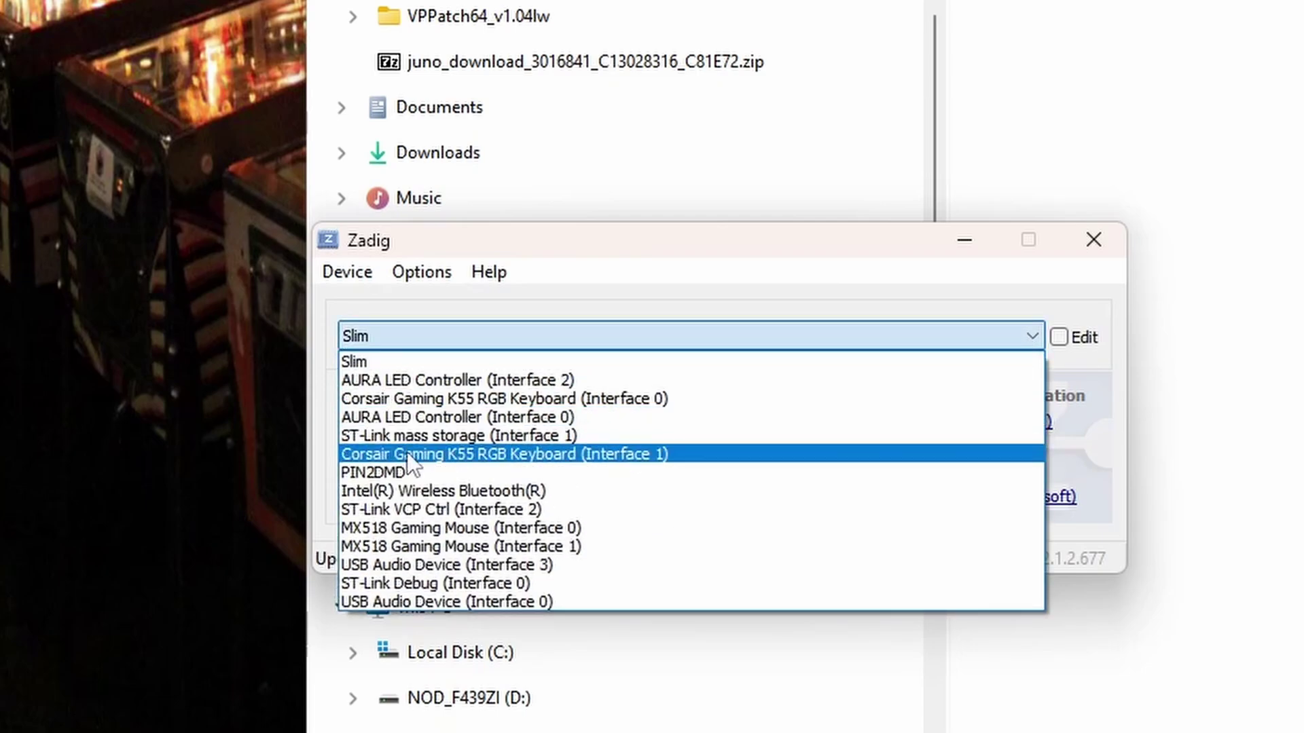
{"action": "left_click", "coordinate": [367, 476]}
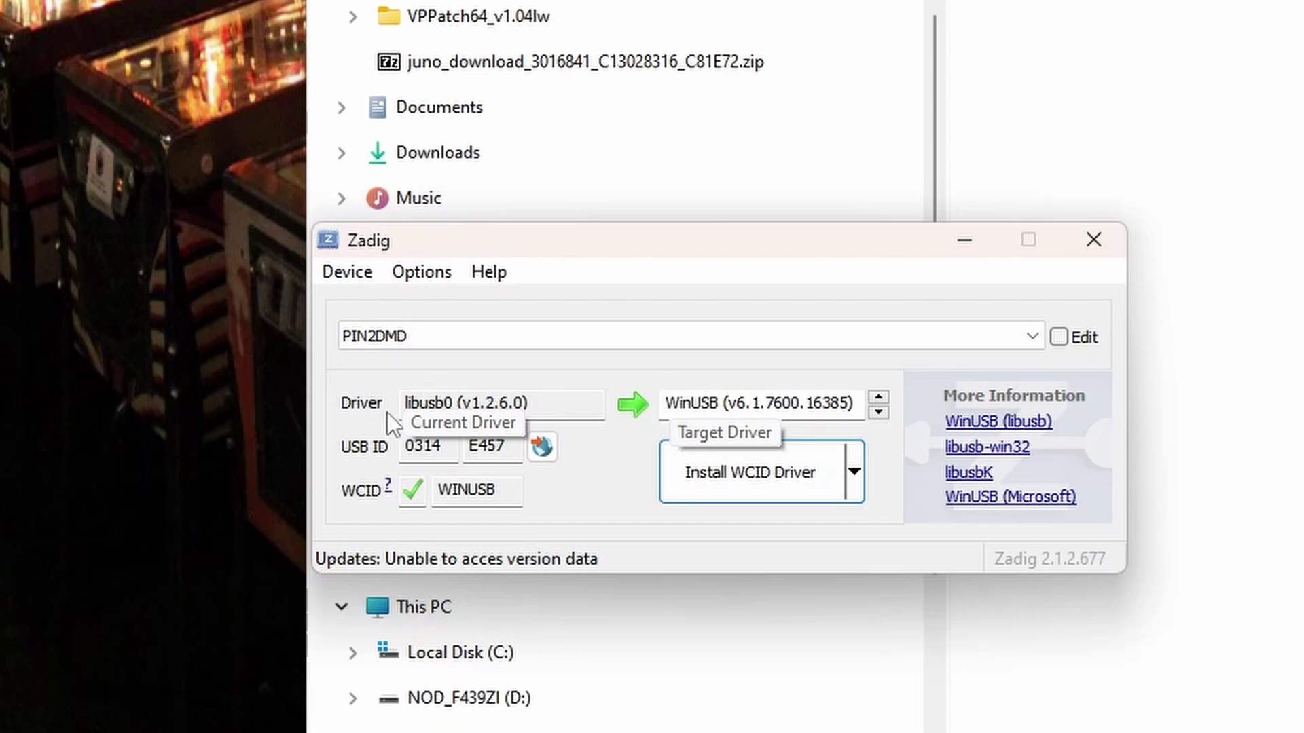
{"action": "left_click", "coordinate": [880, 398]}
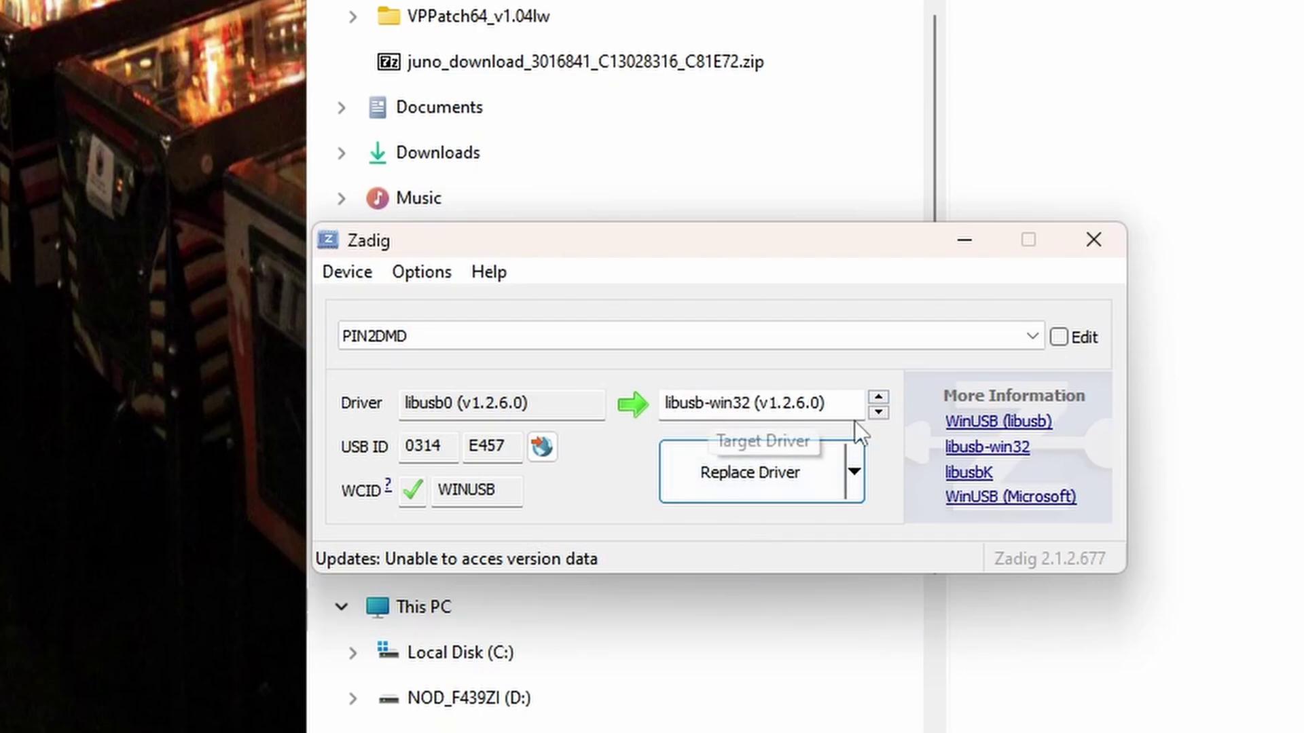
{"action": "left_click", "coordinate": [727, 474]}
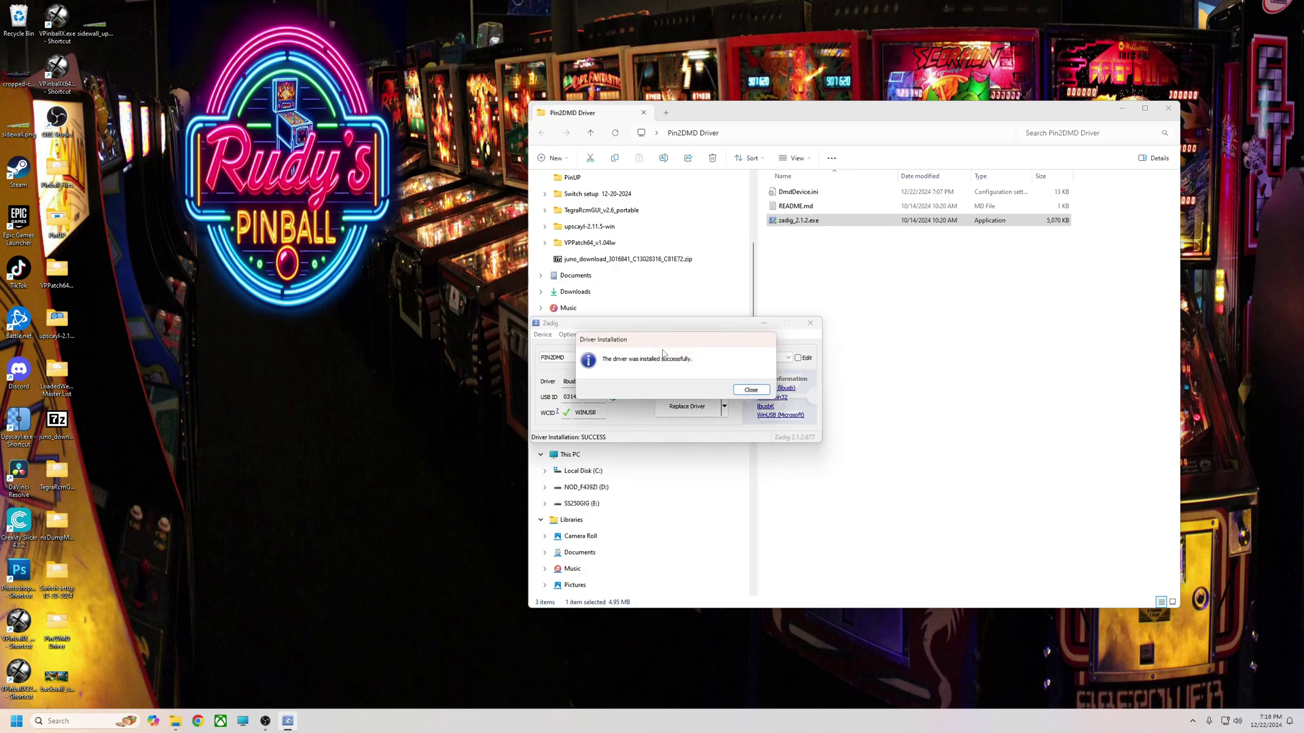
Dismiss the install success message and close Zadig and the Pin2DMD Driver folder
{"action": "left_click", "coordinate": [751, 390]}
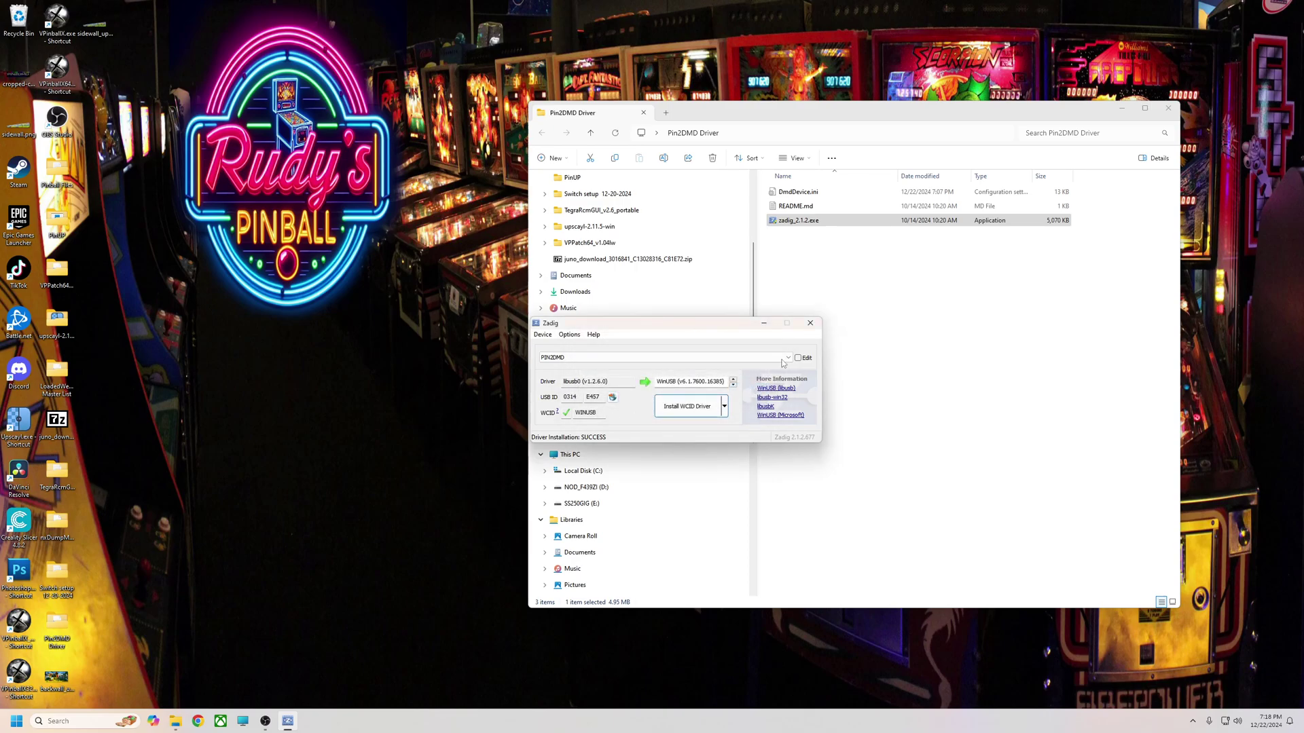
{"action": "left_click", "coordinate": [810, 323]}
{"action": "left_click_drag", "start_coordinate": [1074, 115], "coordinate": [961, 139]}
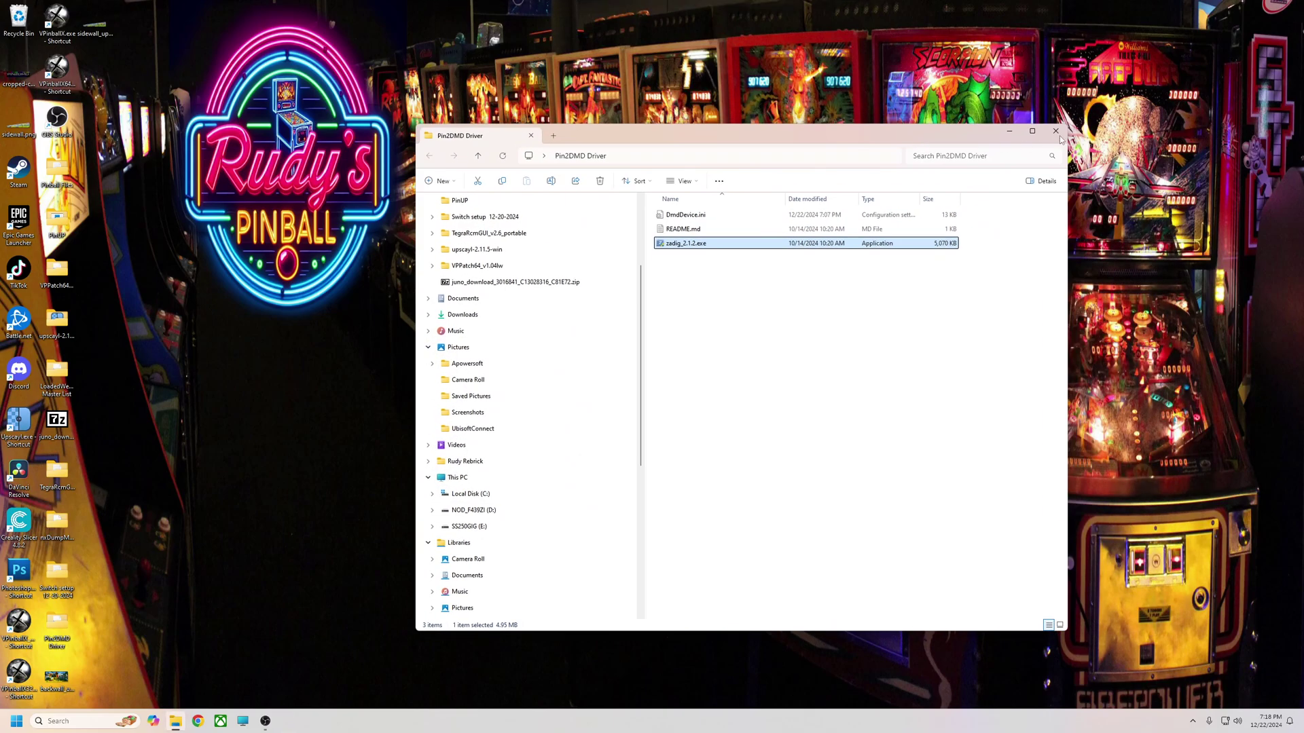
{"action": "left_click", "coordinate": [1058, 133]}
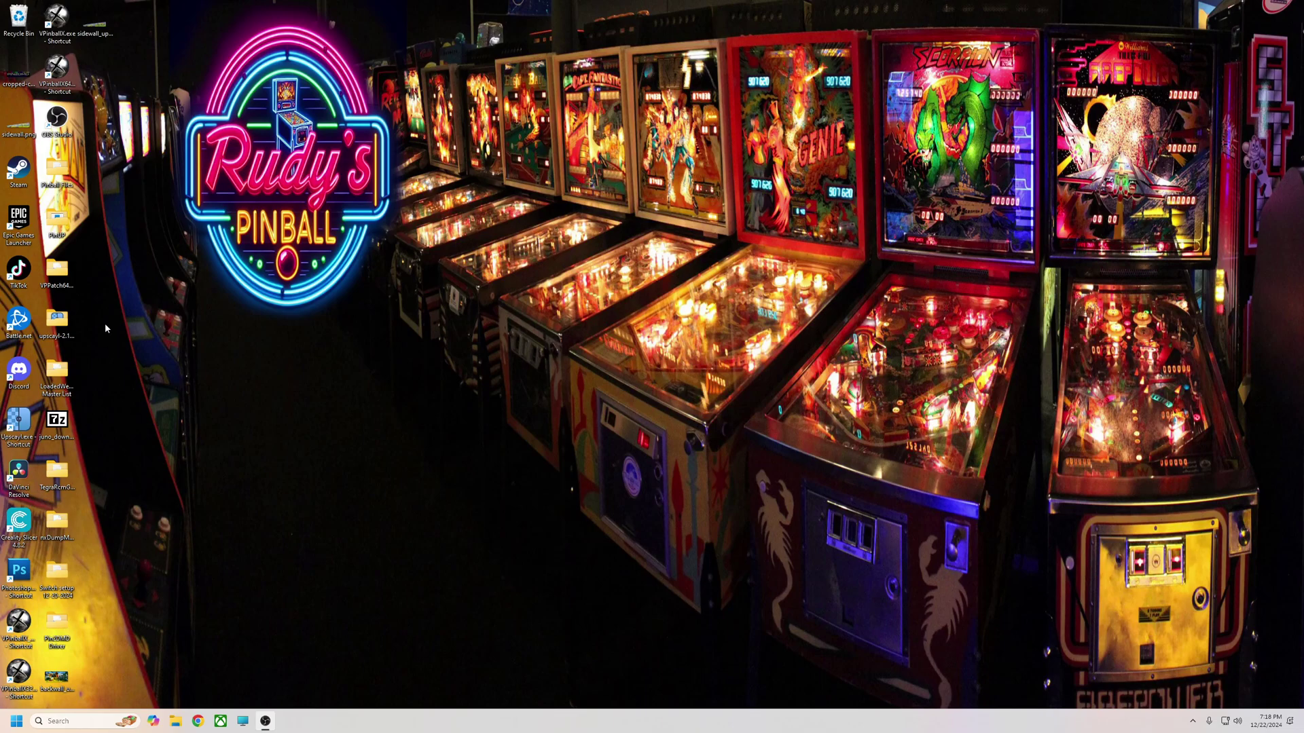
Launch Visual Pinball, load the recent Tron Legacy table, play it and start a game
{"action": "double_click", "coordinate": [57, 68]}
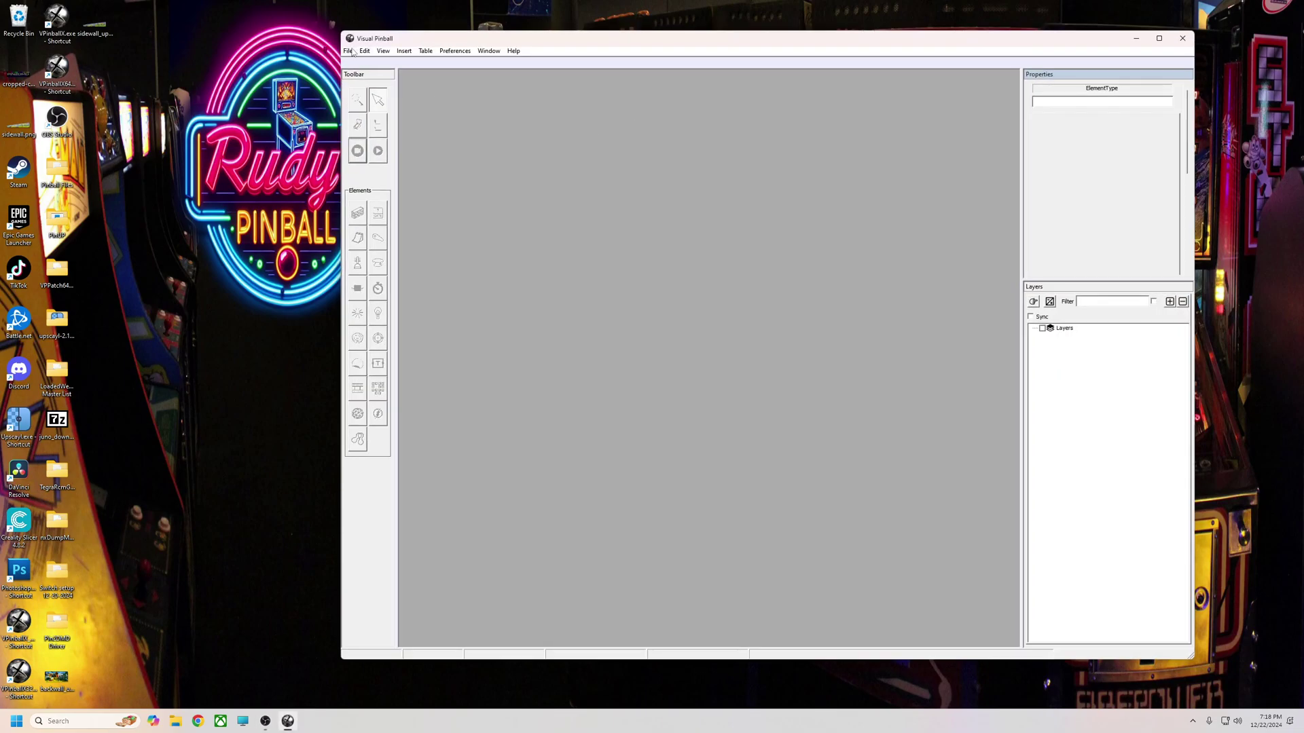
{"action": "left_click", "coordinate": [348, 51]}
{"action": "left_click", "coordinate": [419, 179]}
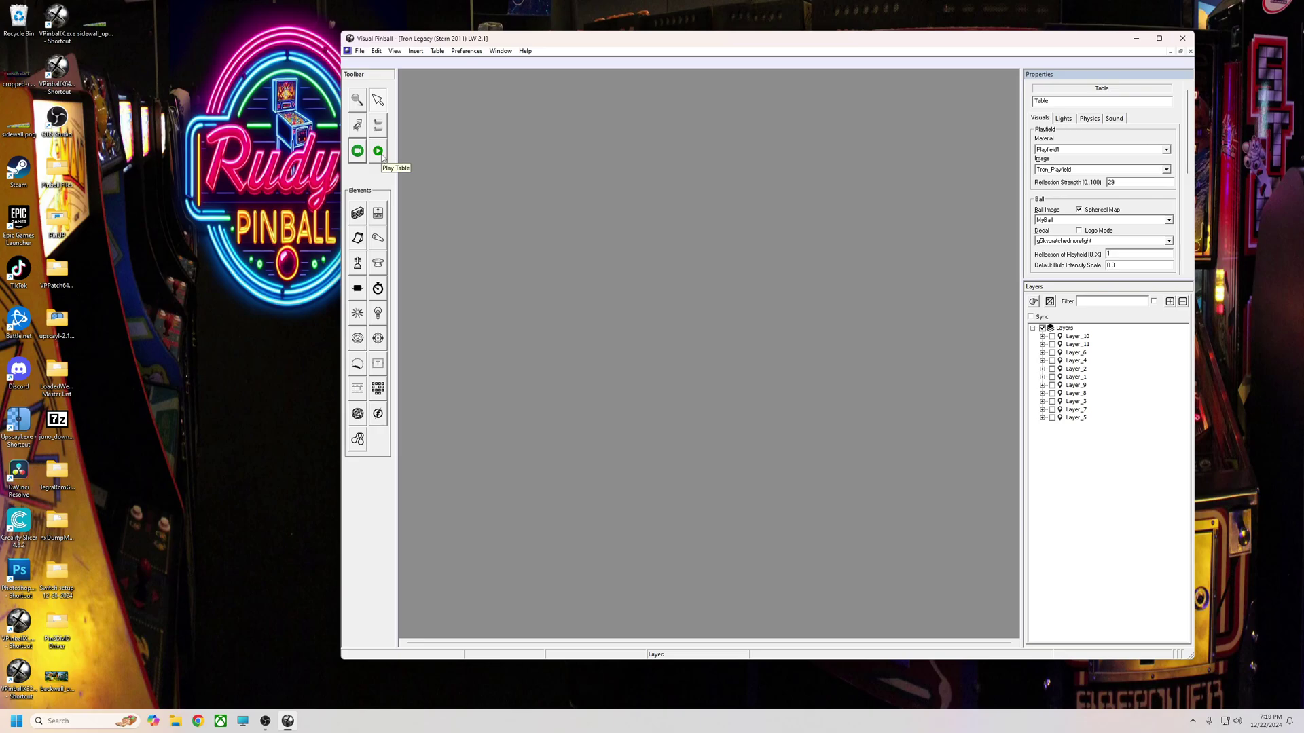
{"action": "left_click", "coordinate": [378, 152]}
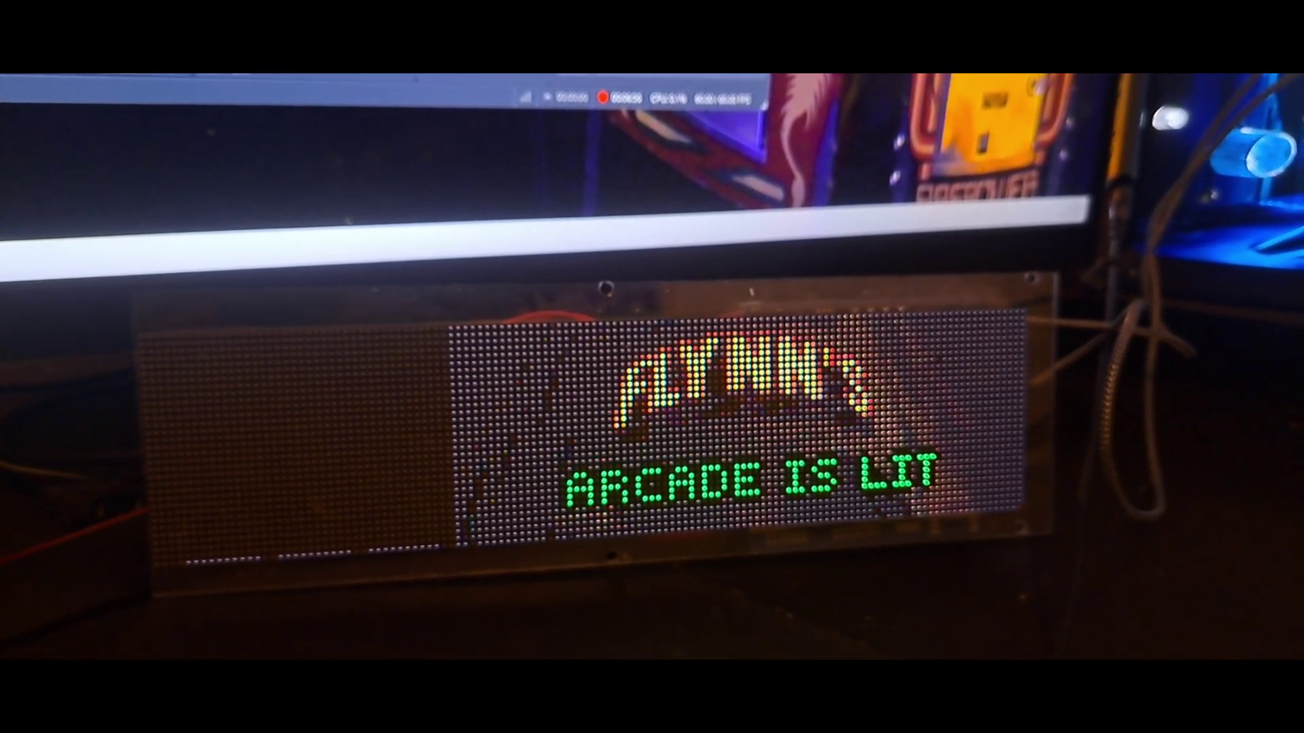
{"action": "key", "text": "1"}
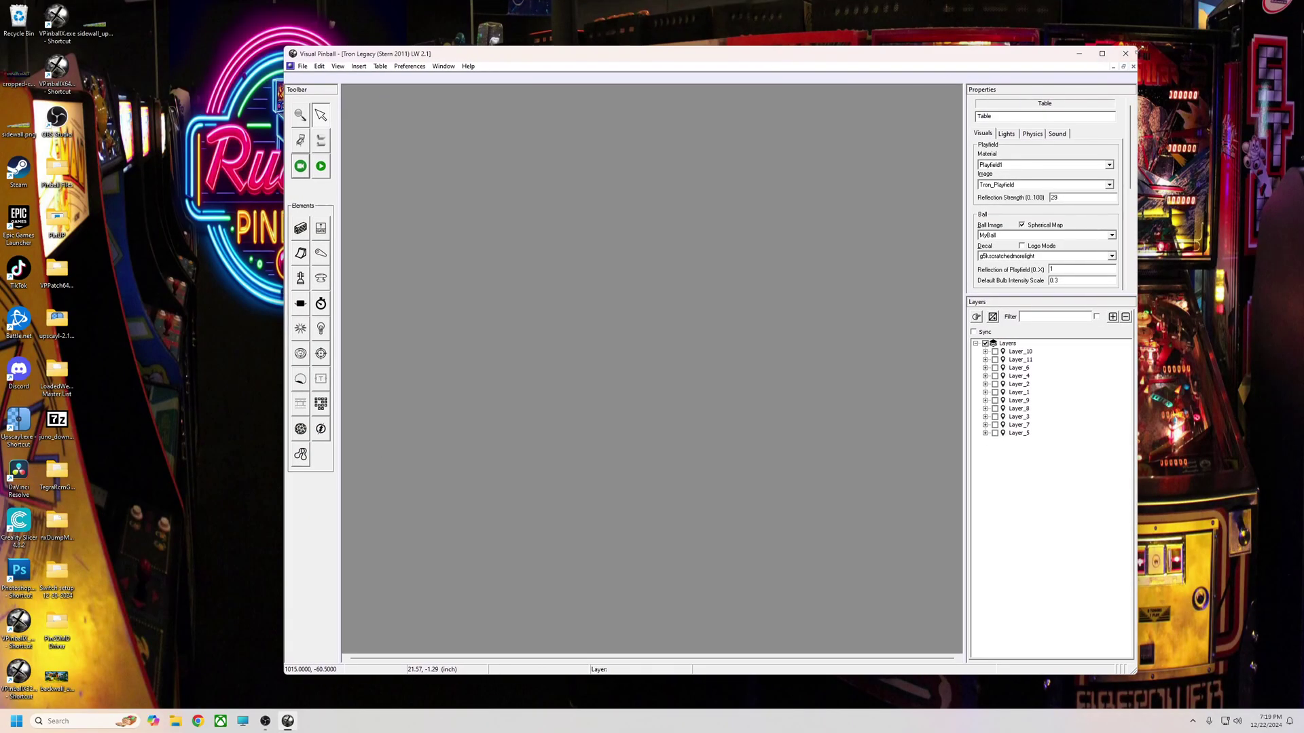
Close the Visual Pinball editor showing the Tron Legacy table
{"action": "left_click", "coordinate": [1133, 58]}
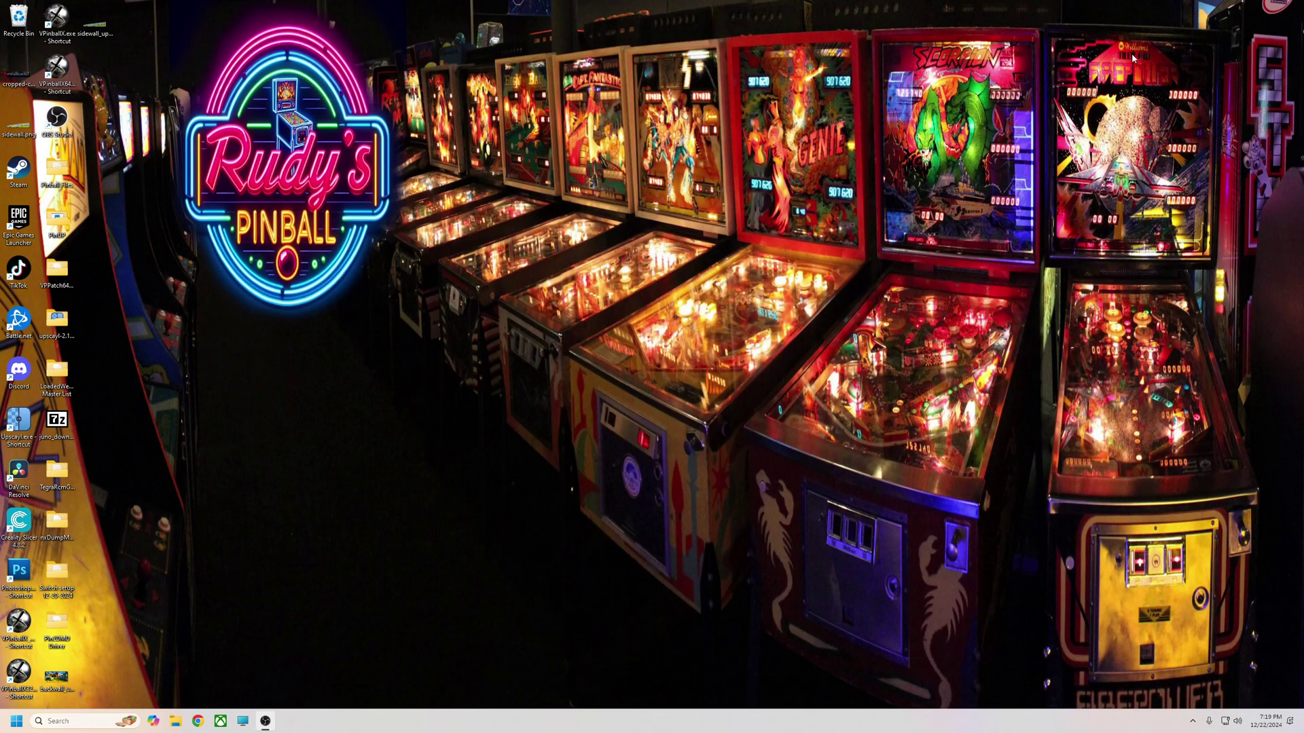